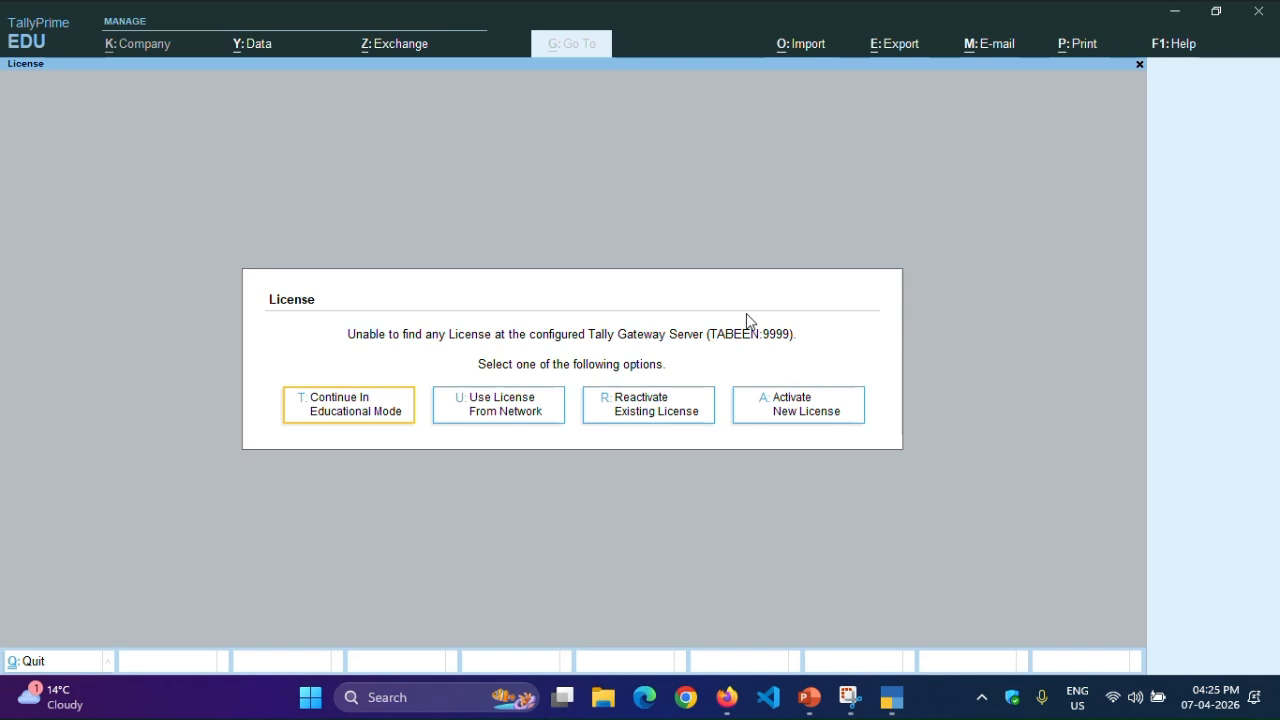
# - Continue in Educational Mode from the License screen
pyautogui.press('Right')
pyautogui.press('Left')
pyautogui.press('Return')
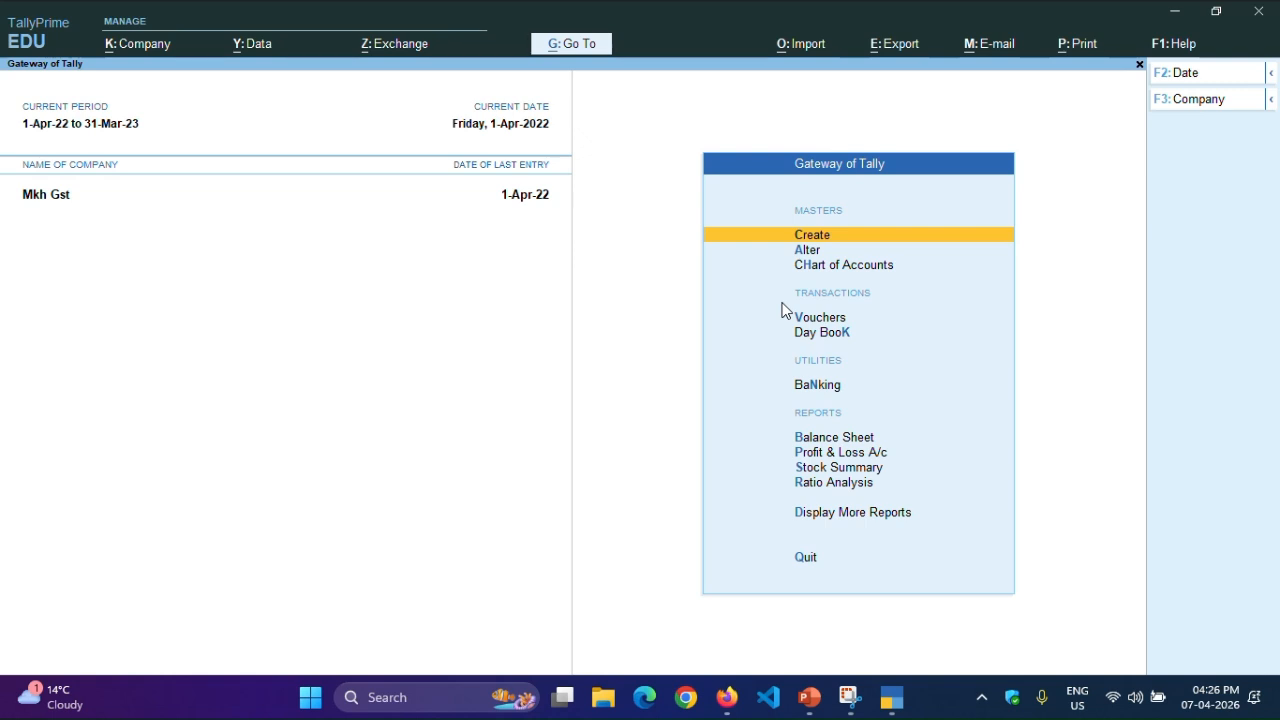
# - Start creating a new company from the Change Company list
pyautogui.press('F3')
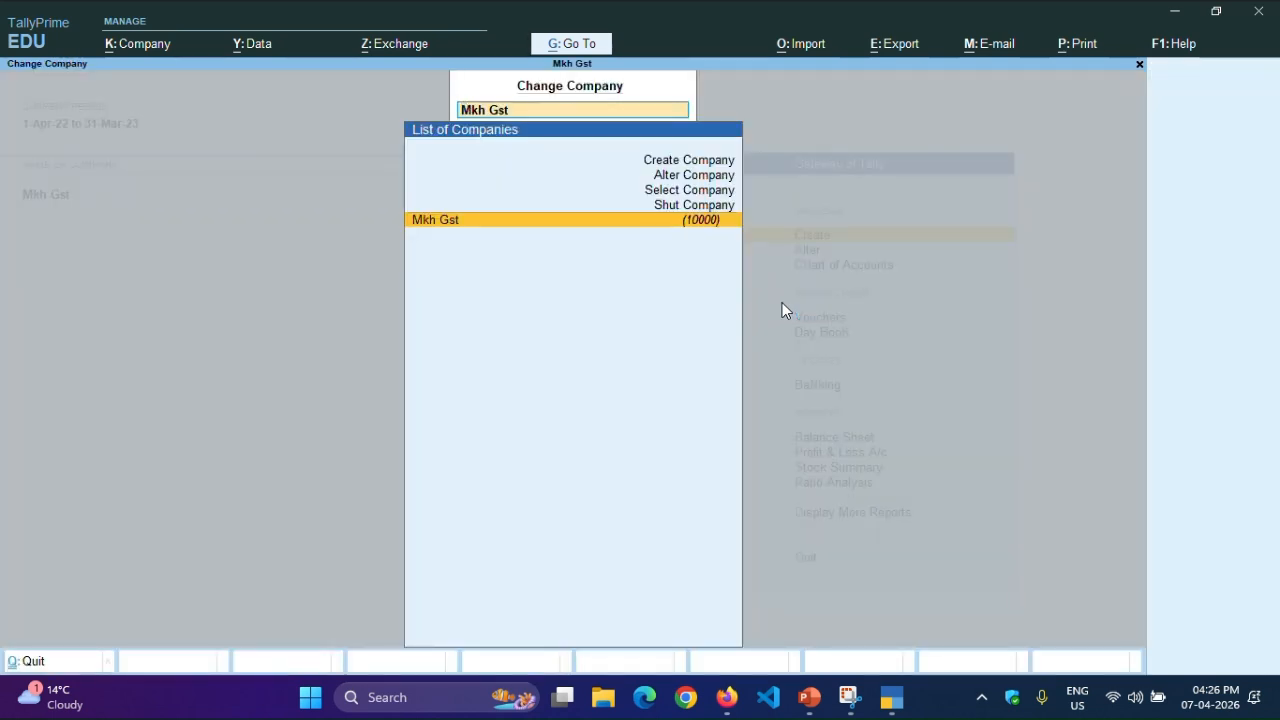
pyautogui.press('Up')
pyautogui.press('Up')
pyautogui.press('Up')
pyautogui.press('Up')
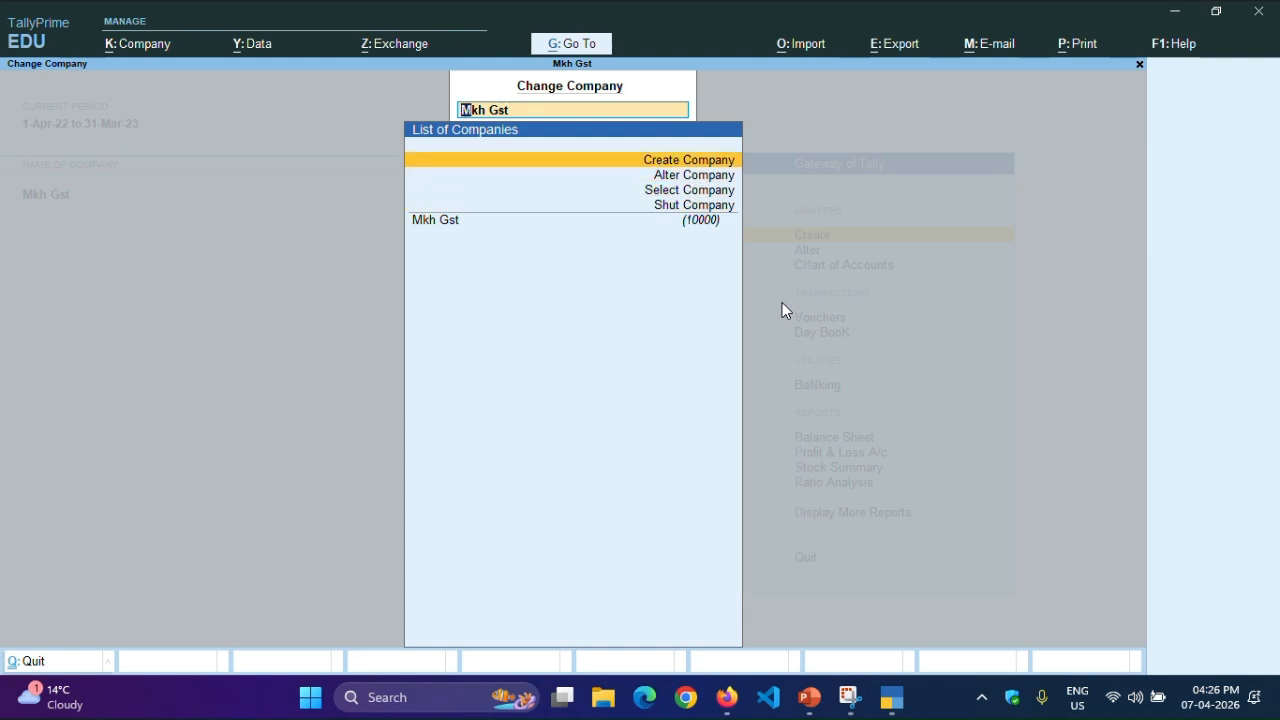
pyautogui.press('Down')
pyautogui.press('Down')
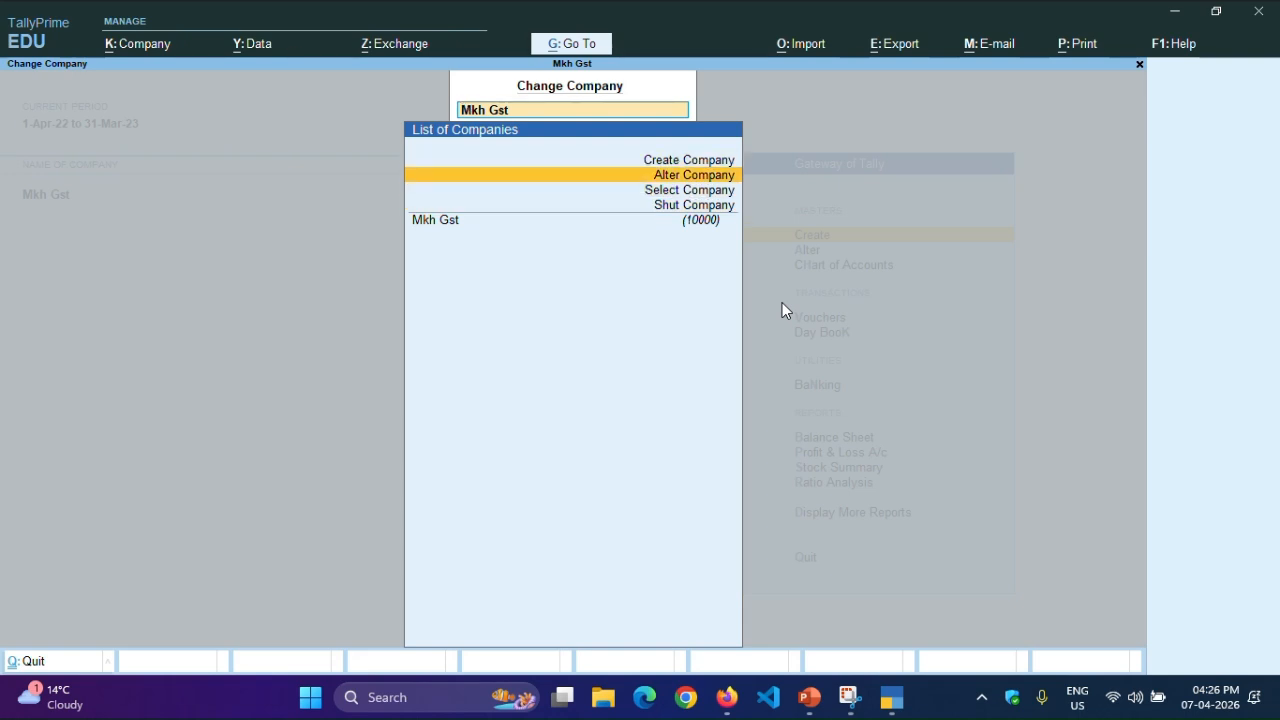
pyautogui.press('Down')
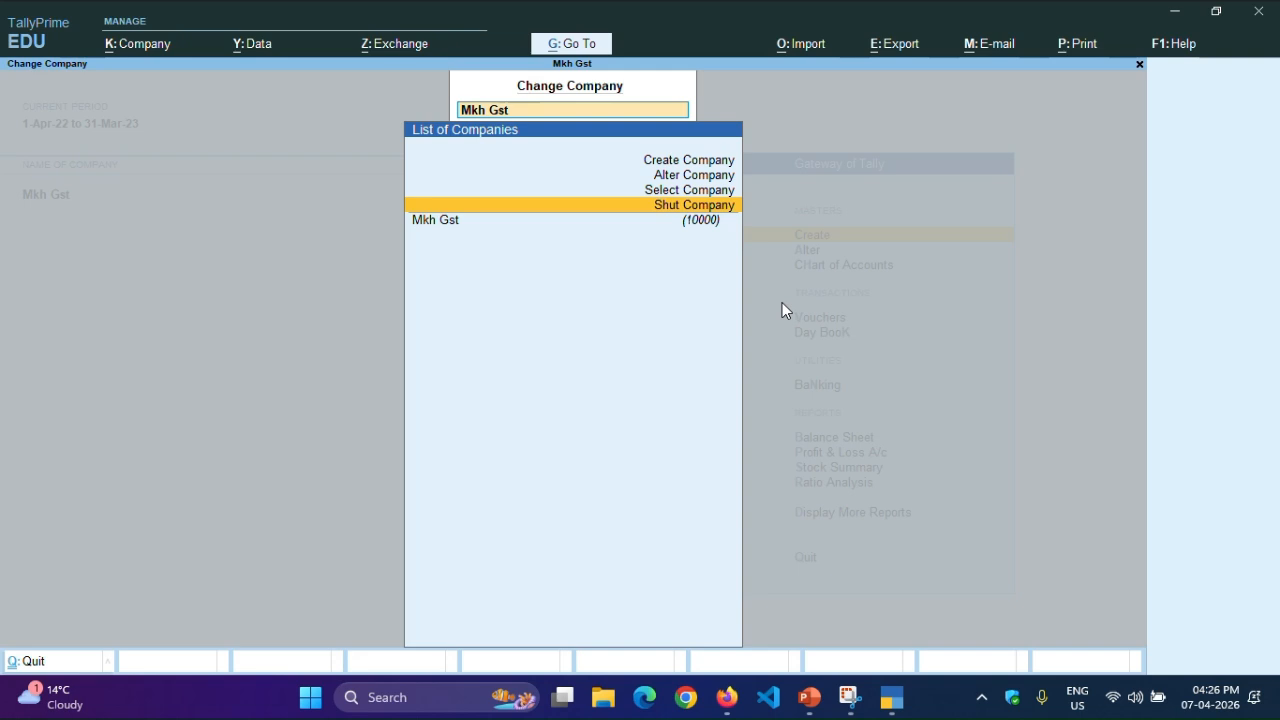
pyautogui.press('Up')
pyautogui.press('Up')
pyautogui.press('Up')
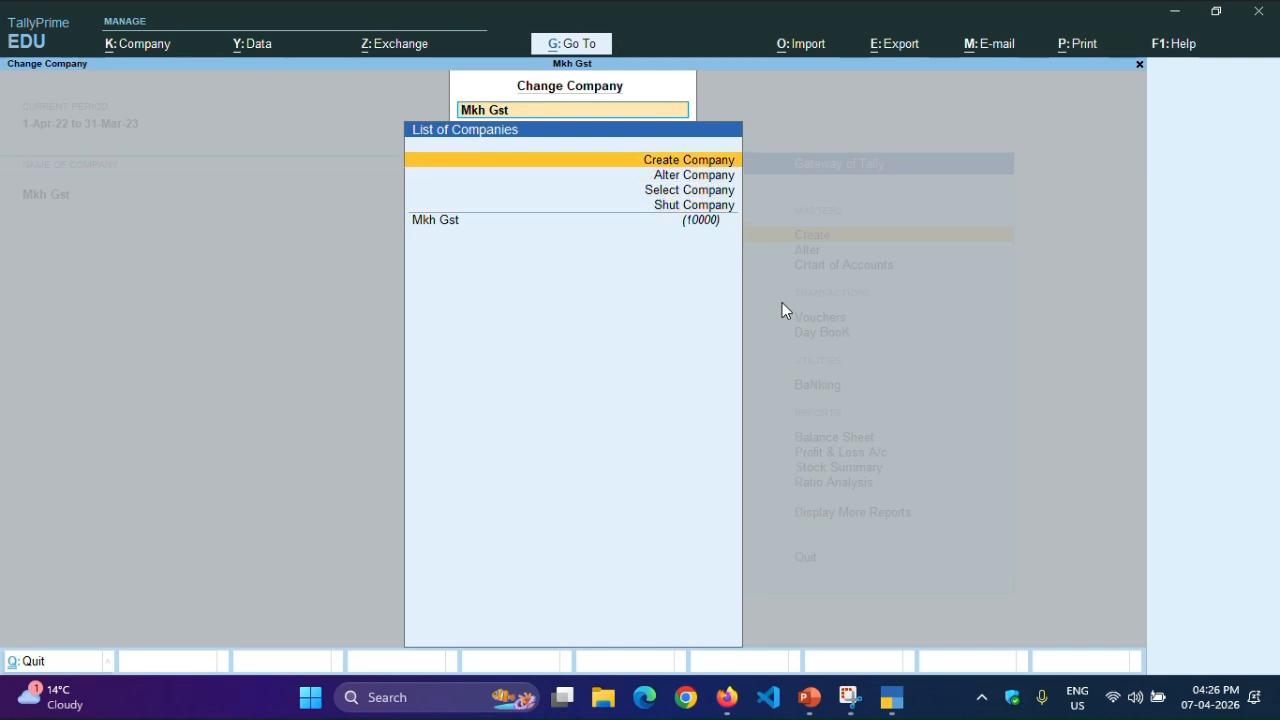
pyautogui.press('Return')
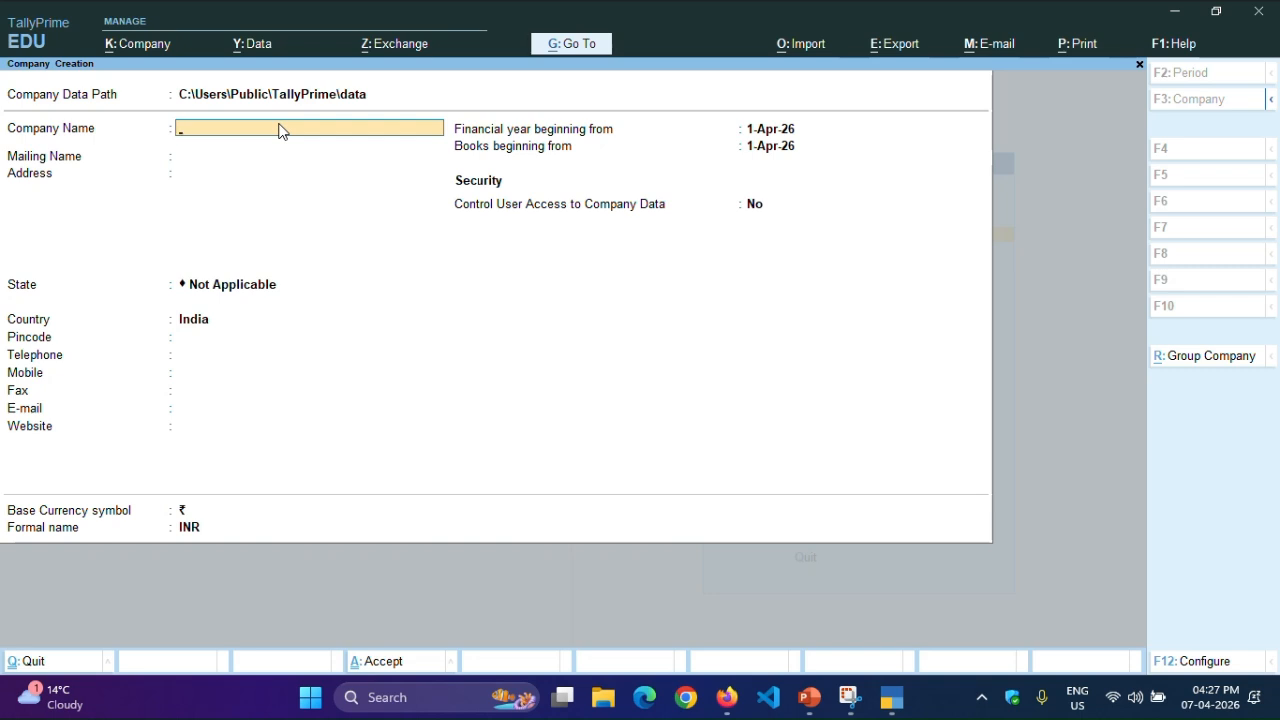
# - Enter Disha Pvt as the company name and keep the same mailing name
pyautogui.write('Disha Pvt')
pyautogui.press('Return')
pyautogui.press('Return')
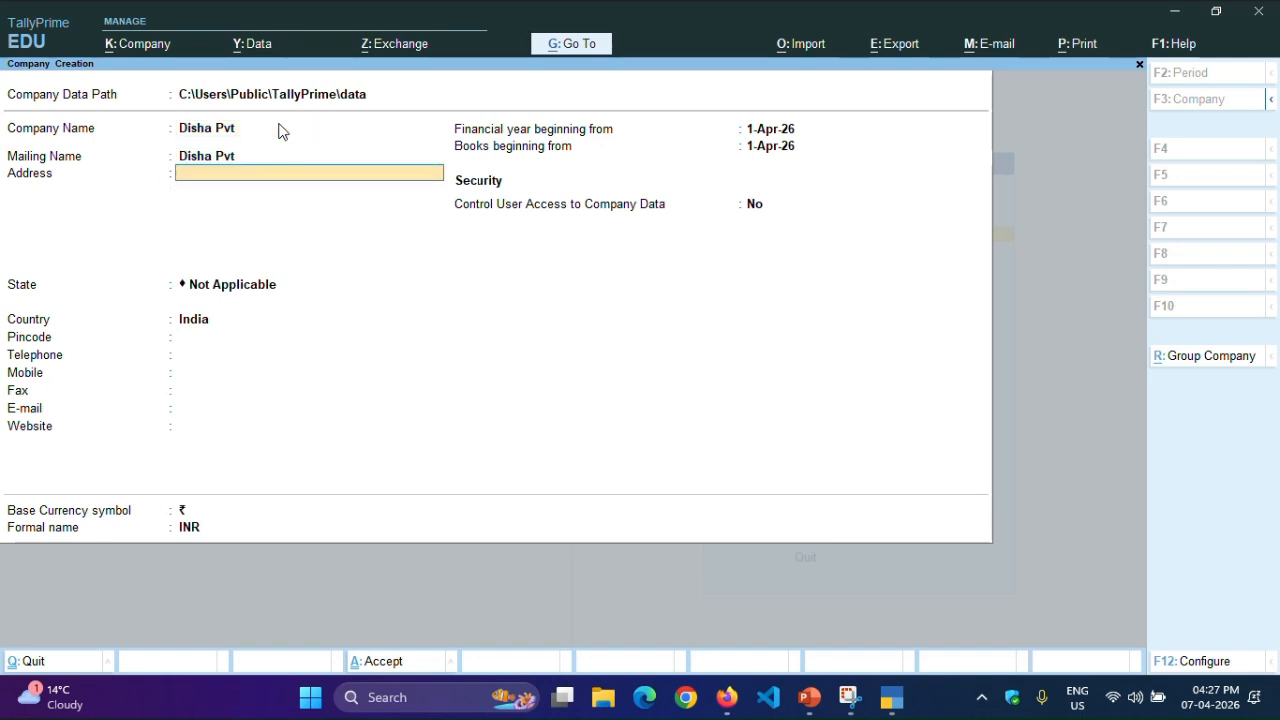
# - Leave the address blank and set the company's state to Bihar
pyautogui.press('Return')
pyautogui.press('Down')
pyautogui.press('Down')
pyautogui.press('Down')
pyautogui.press('Down')
pyautogui.press('Down')
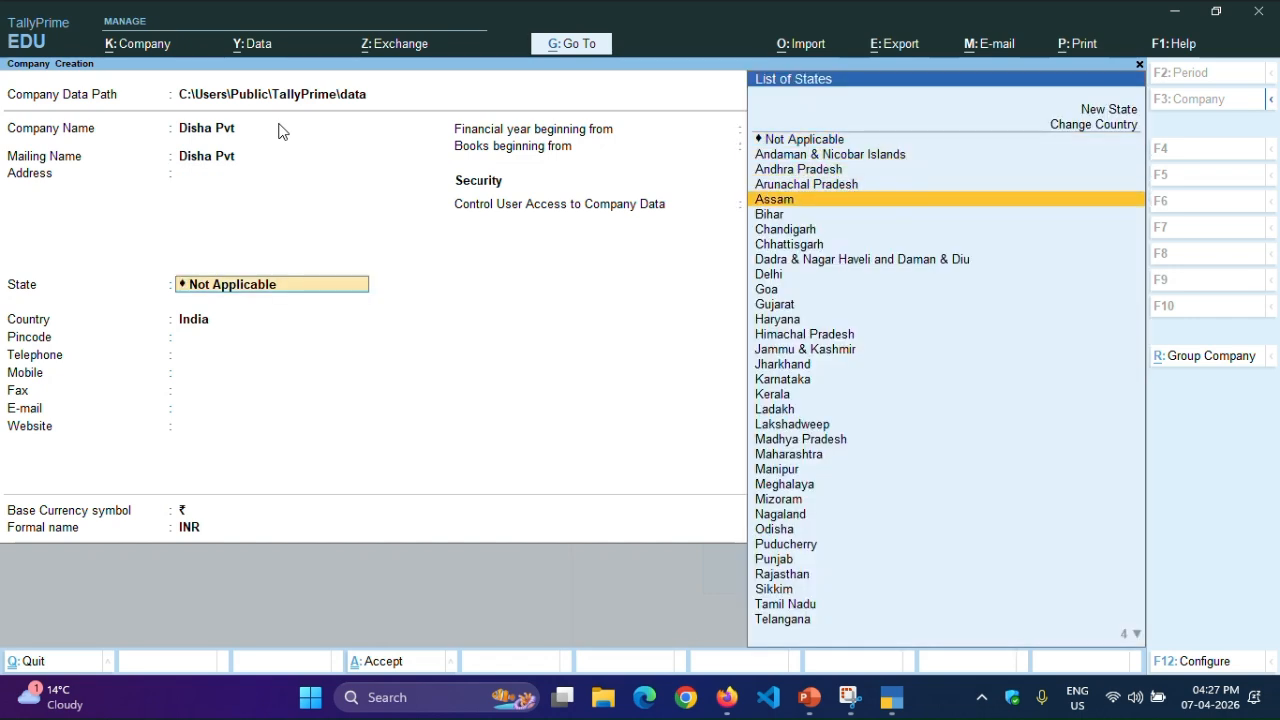
pyautogui.press('Return')
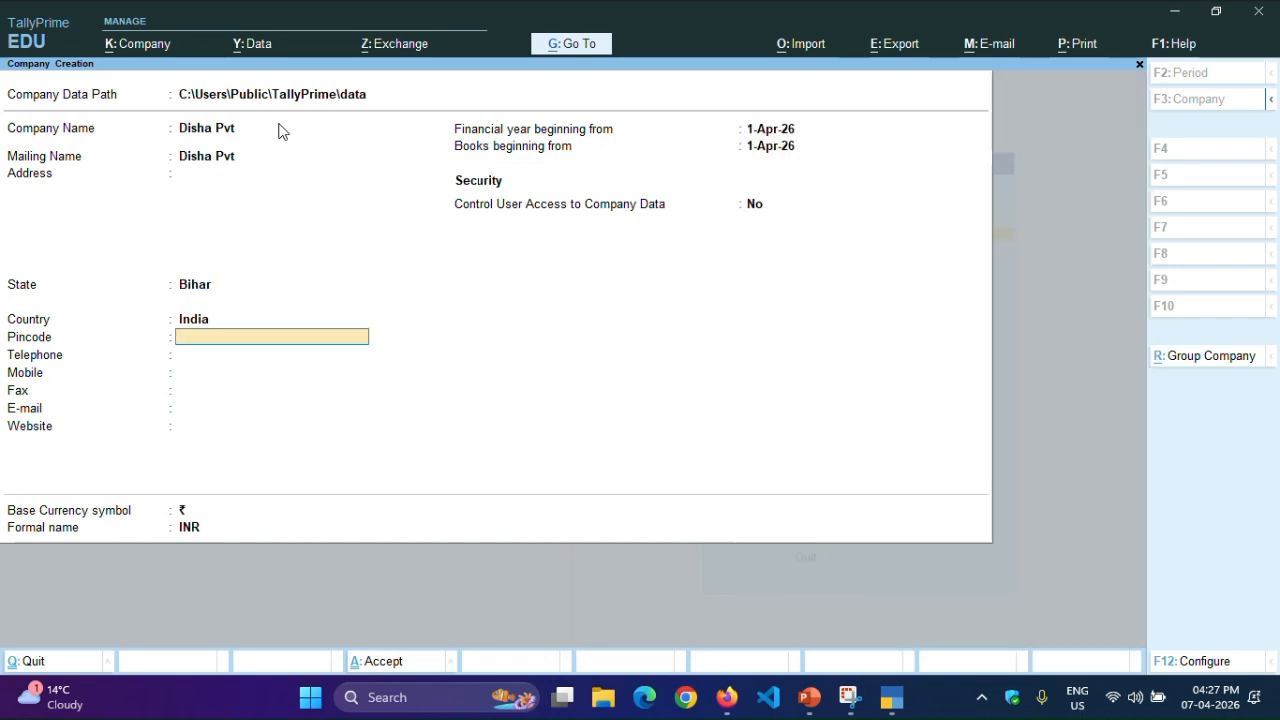
# - Leave the pincode and contact fields blank and set the financial year beginning to 1-Apr-22
pyautogui.press('Return')
pyautogui.press('Return')
pyautogui.press('Return')
pyautogui.press('Return')
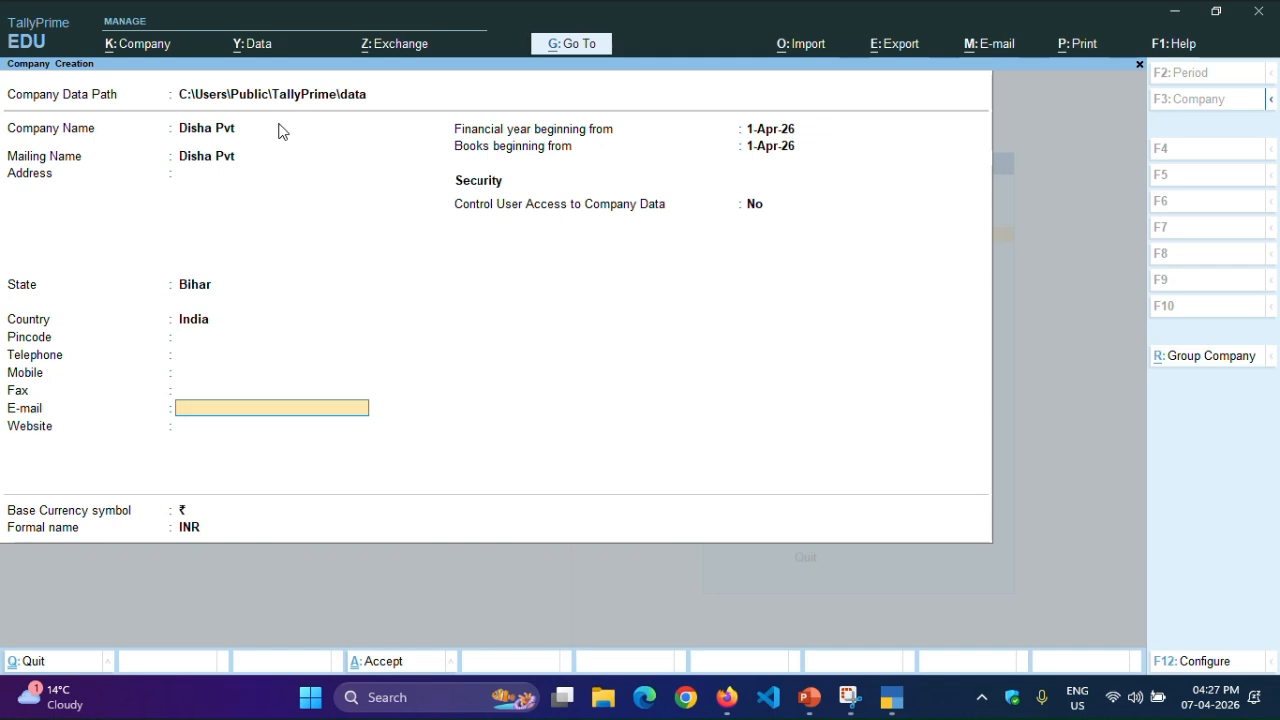
pyautogui.press('Return')
pyautogui.press('Return')
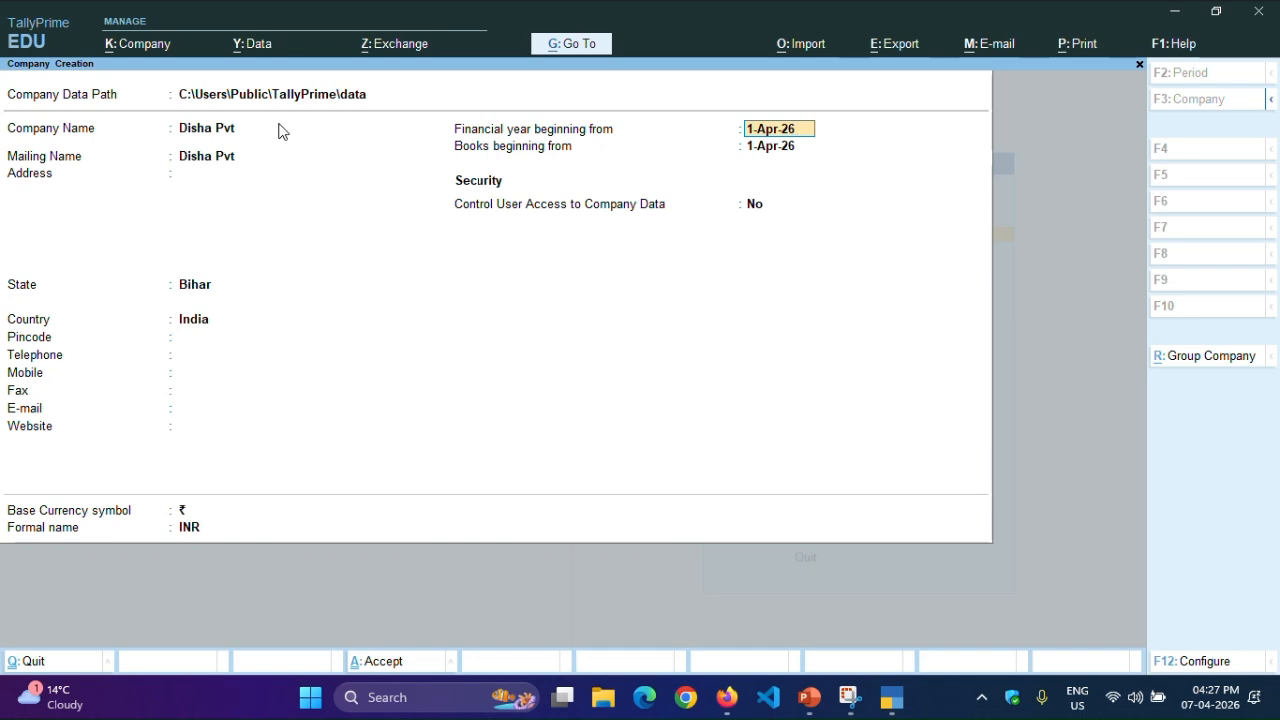
pyautogui.press('BackSpace')
pyautogui.write('2')
pyautogui.press('Return')
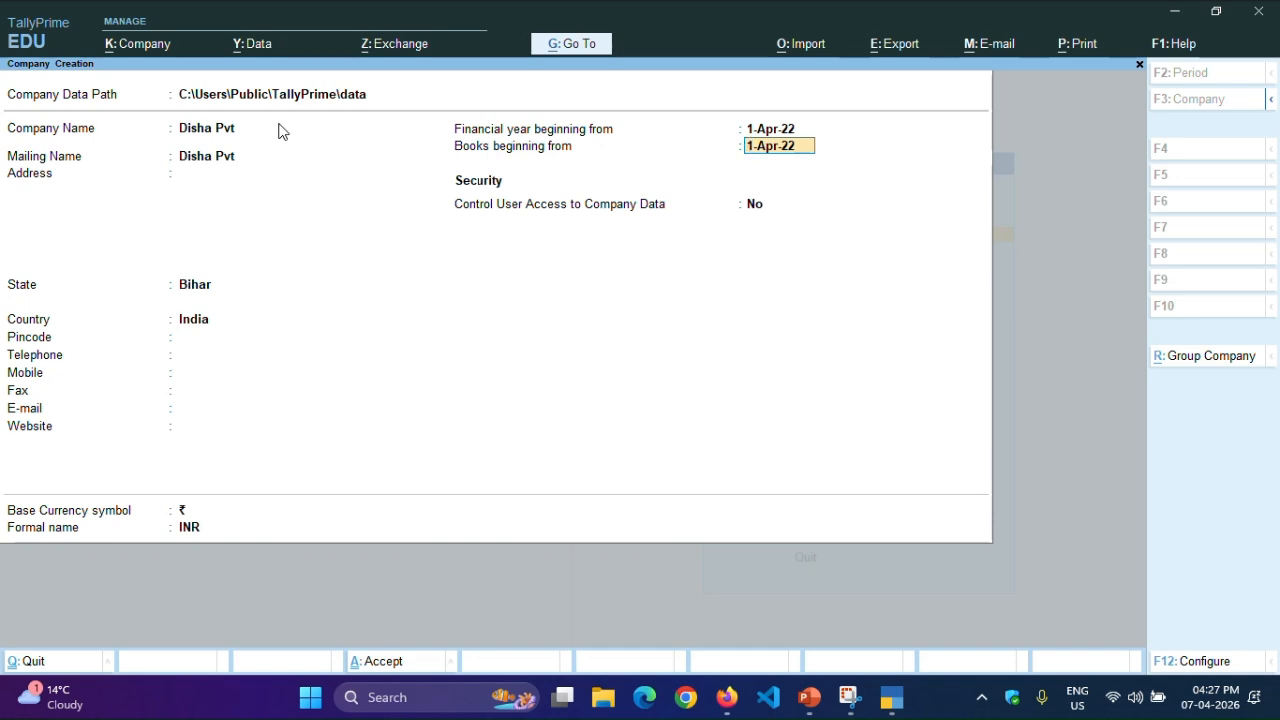
# - Keep the books beginning date, security and currency defaults, and save the new company
pyautogui.press('Return')
pyautogui.press('Return')
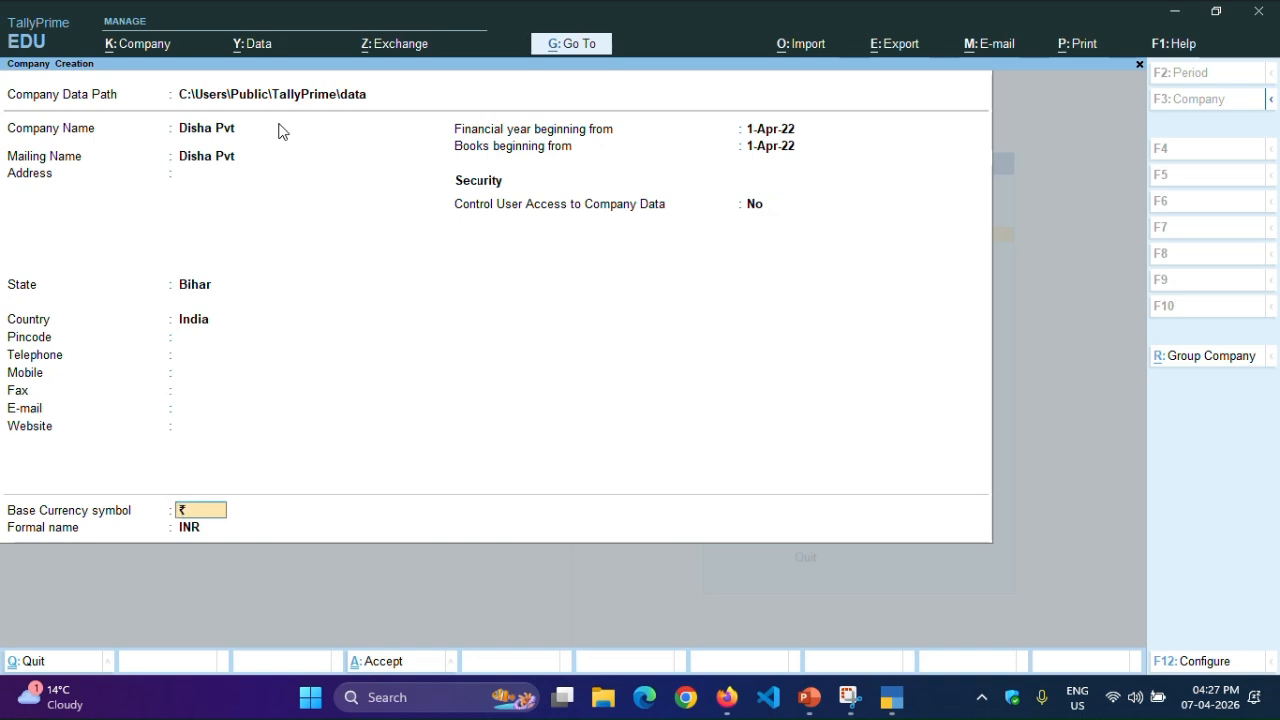
pyautogui.press('Return')
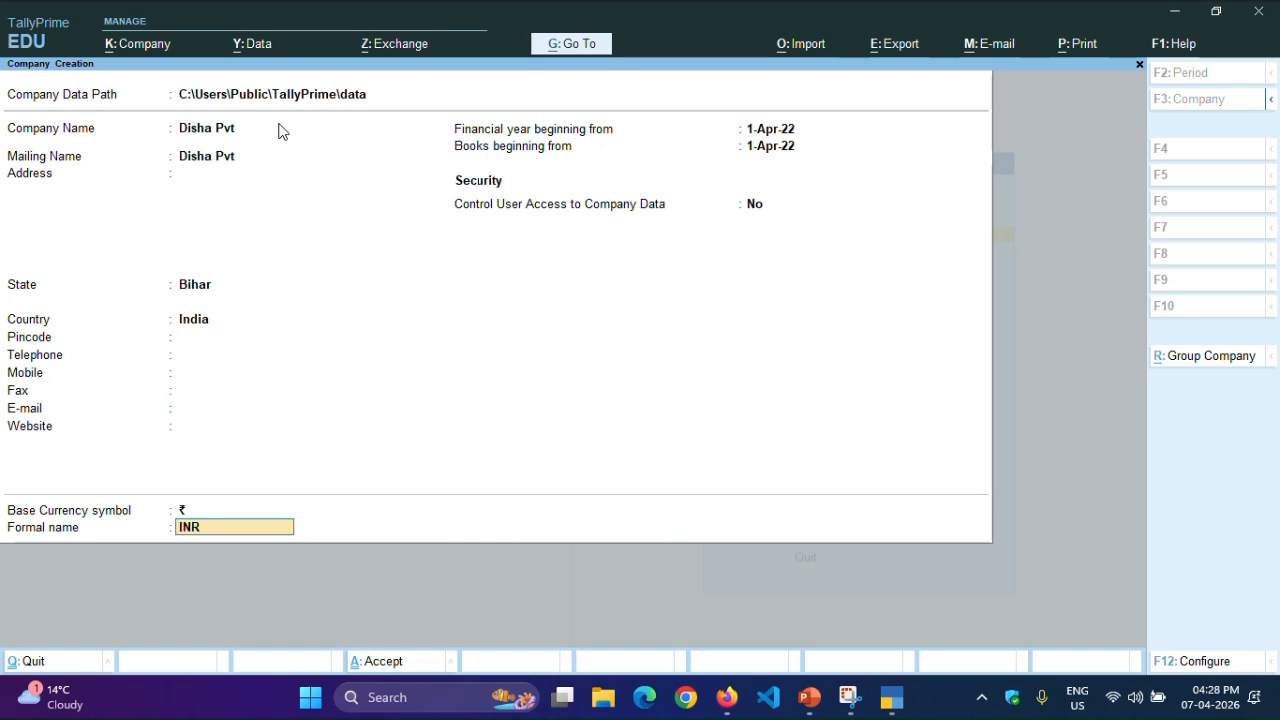
pyautogui.press('Return')
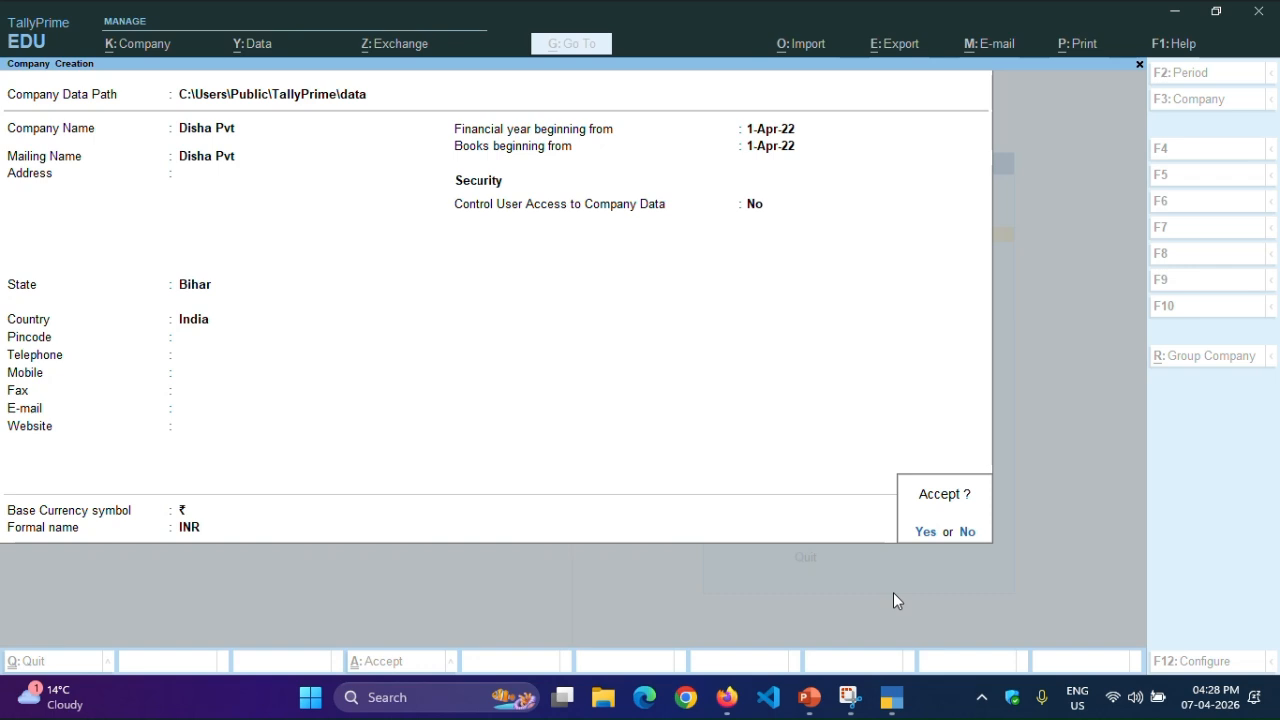
pyautogui.press('Return')
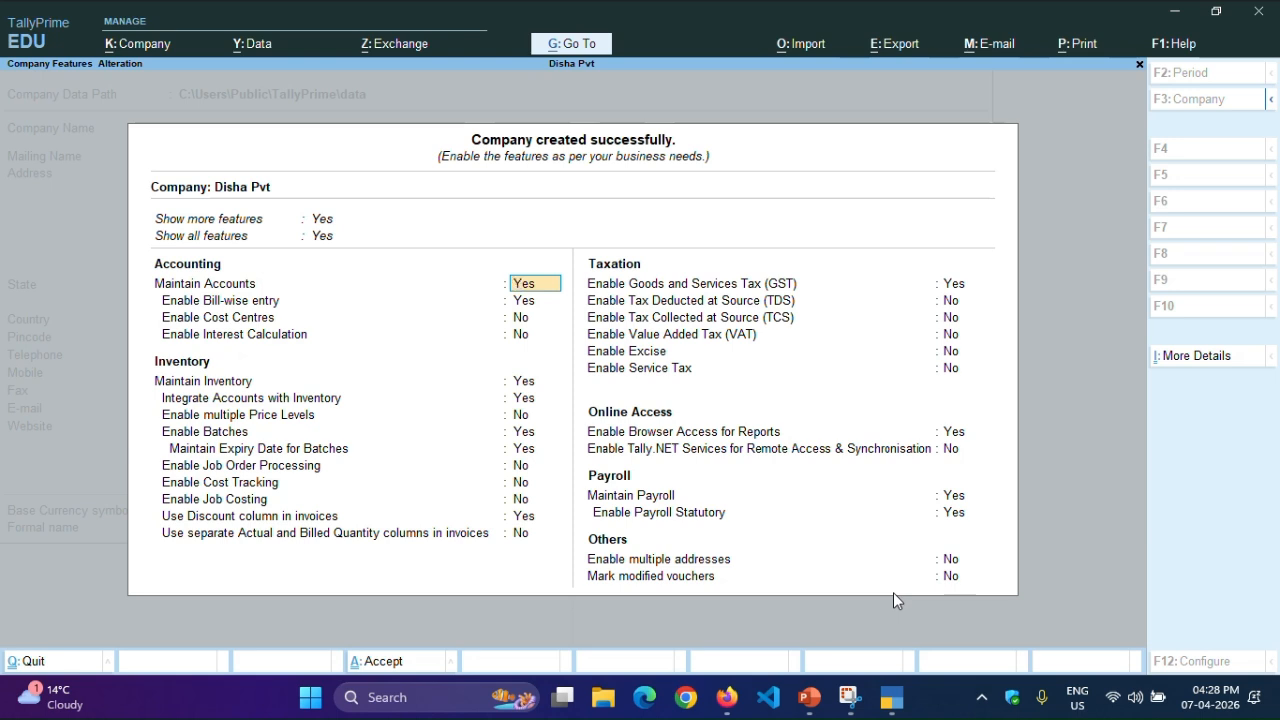
# - Set Show more features to No for the new company
pyautogui.press('Up')
pyautogui.press('Up')
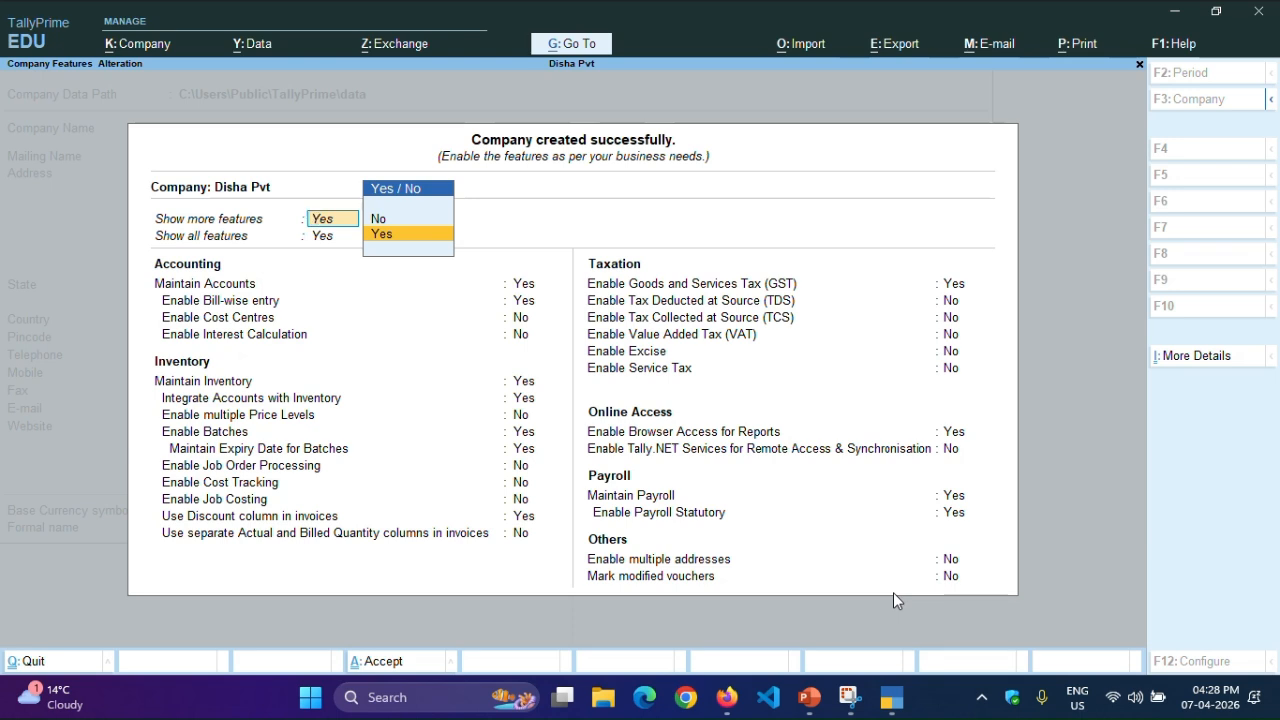
pyautogui.press('Up')
pyautogui.press('Return')
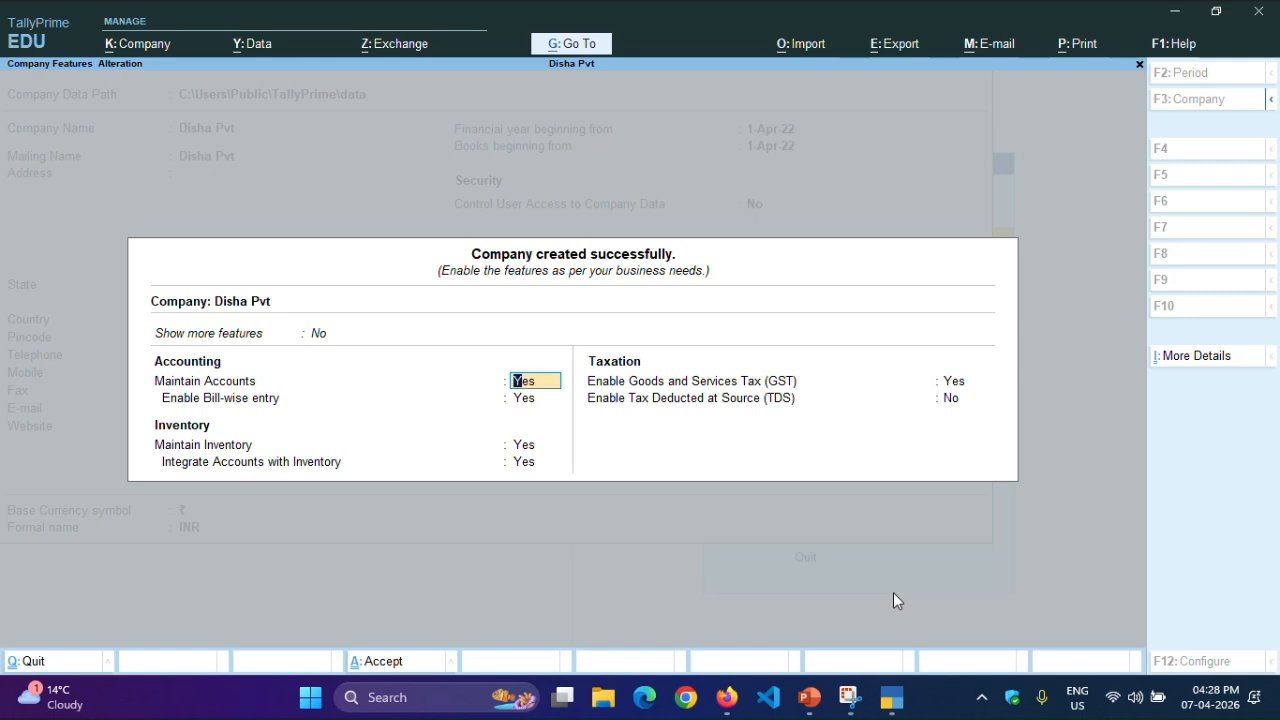
# - Set both Show more features and Show all features to Yes
pyautogui.press('Up')
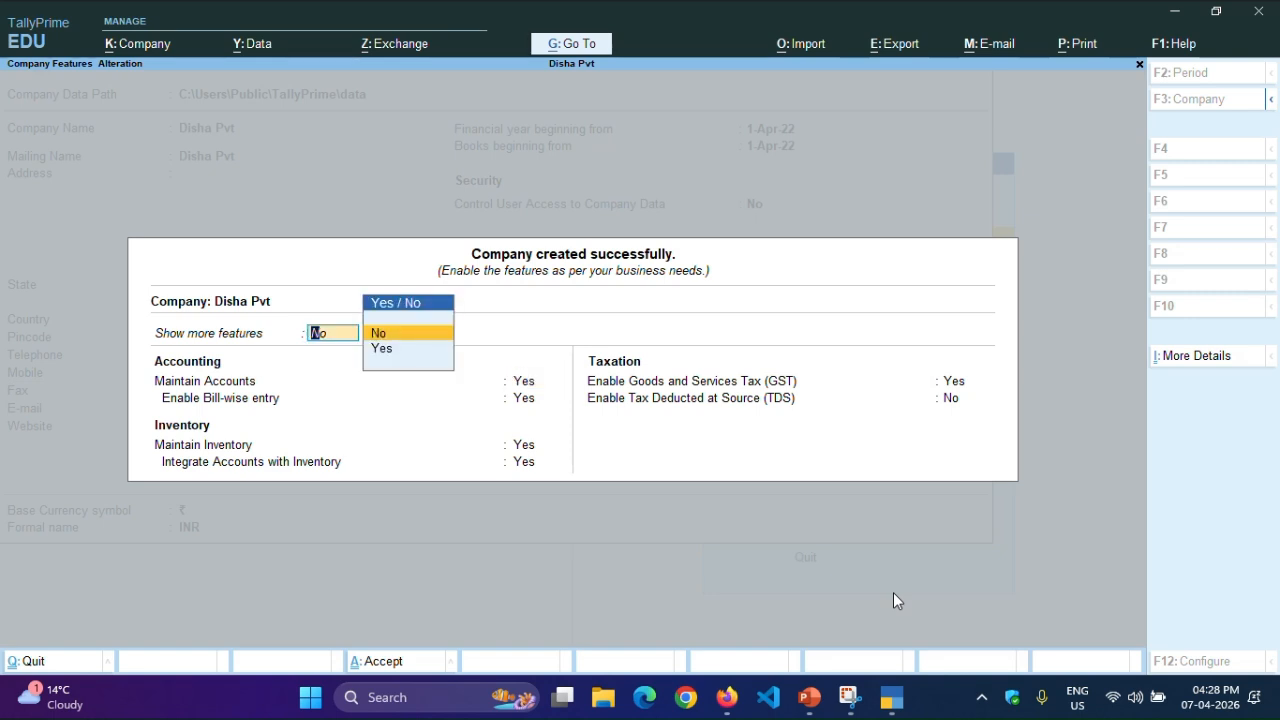
pyautogui.press('Down')
pyautogui.press('Return')
pyautogui.press('Up')
pyautogui.press('Down')
pyautogui.press('Return')
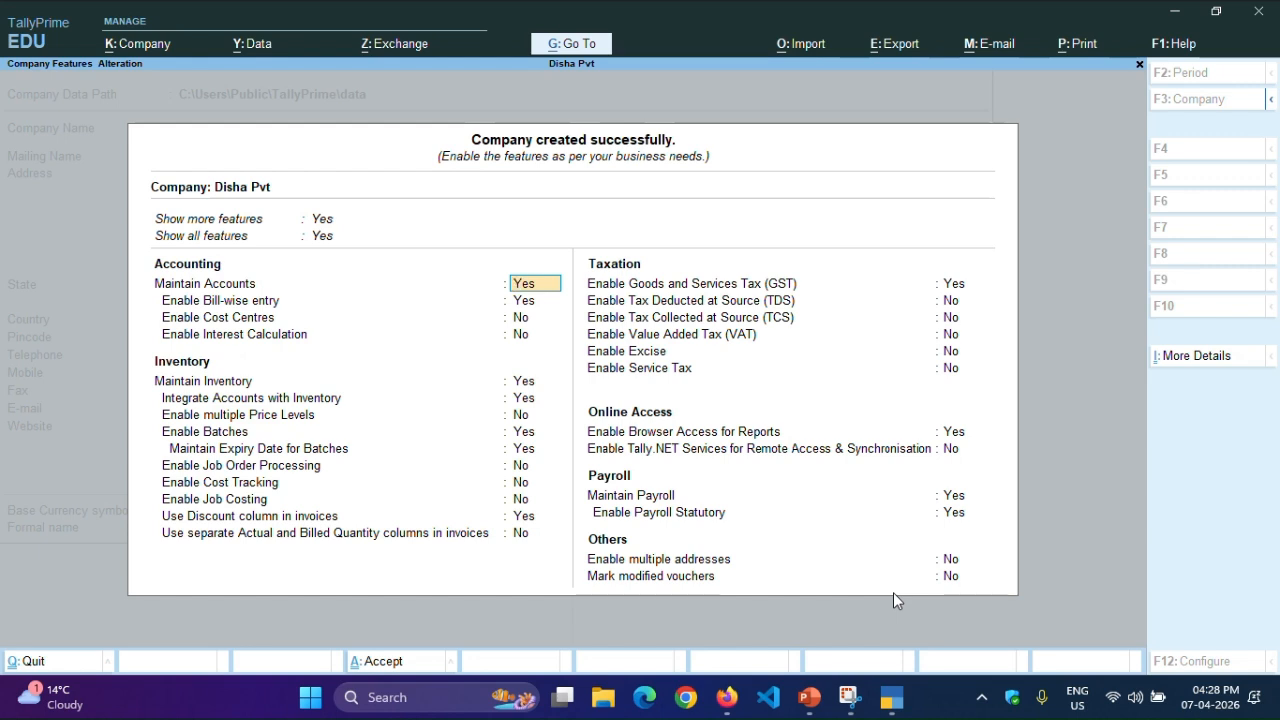
# - Set Enable Batches and Use Discount column in invoices to No under Inventory
pyautogui.press('Down')
pyautogui.press('Down')
pyautogui.press('Down')
pyautogui.press('Down')
pyautogui.press('Down')
pyautogui.press('Down')
pyautogui.press('Down')
pyautogui.write('n')
pyautogui.press('Return')
pyautogui.press('Down')
pyautogui.press('Down')
pyautogui.press('Down')
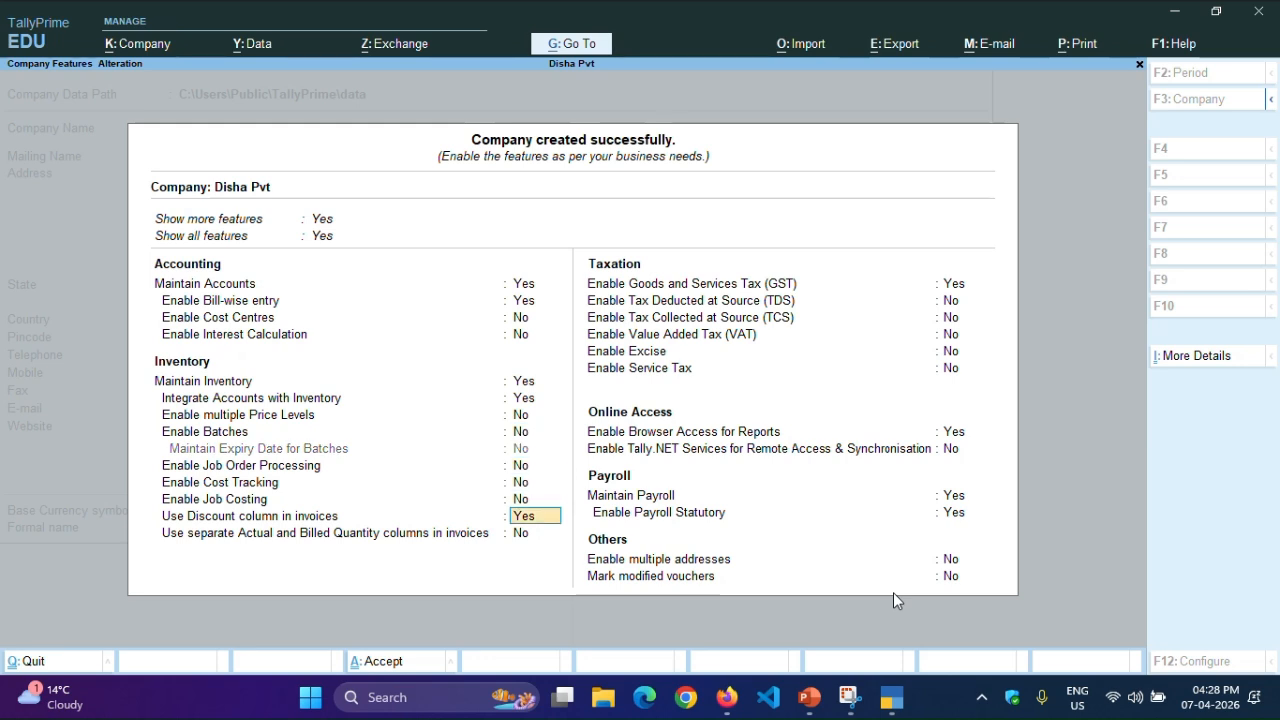
pyautogui.write('n')
pyautogui.press('Return')
# - Set Enable Goods and Services Tax (GST) and Maintain Payroll to No
pyautogui.press('Return')
pyautogui.write('n')
pyautogui.press('Return')
pyautogui.press('Down')
pyautogui.press('Down')
pyautogui.press('Down')
pyautogui.press('Down')
pyautogui.press('Down')
pyautogui.press('Down')
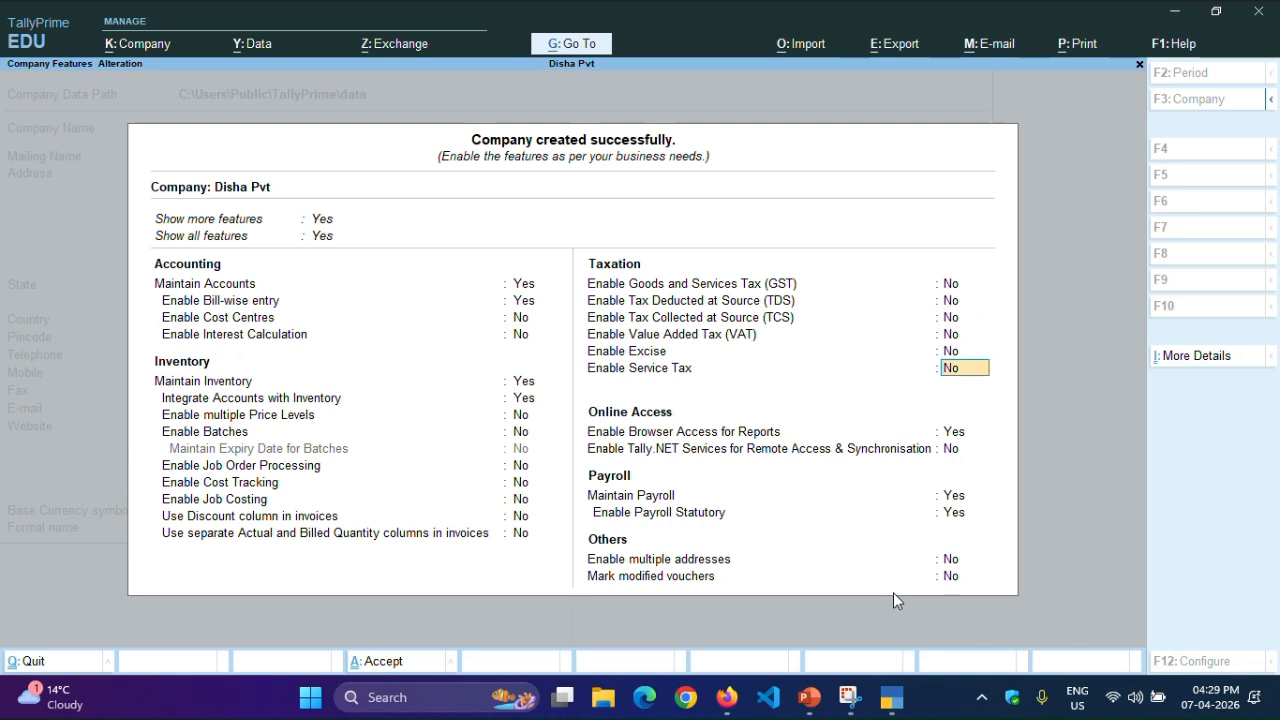
pyautogui.write('n')
pyautogui.press('Return')
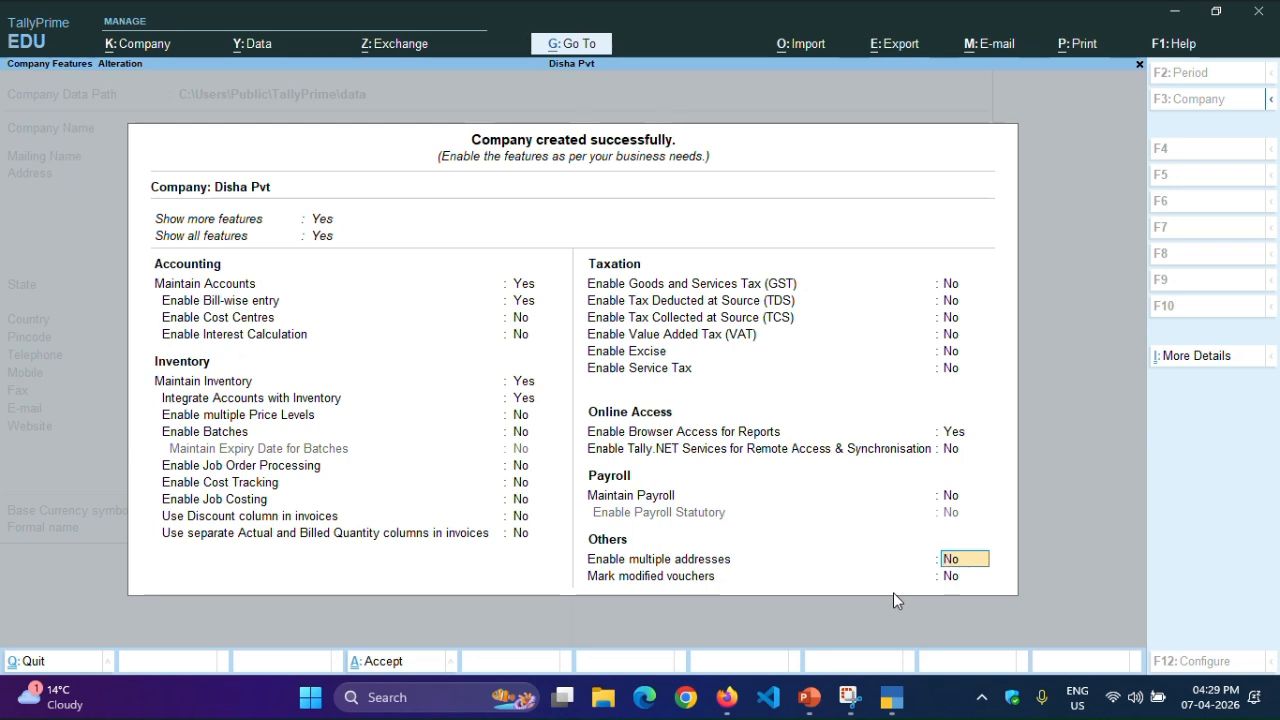
# - Keep multiple addresses and marking of modified vouchers at No, and accept the company features
pyautogui.press('Return')
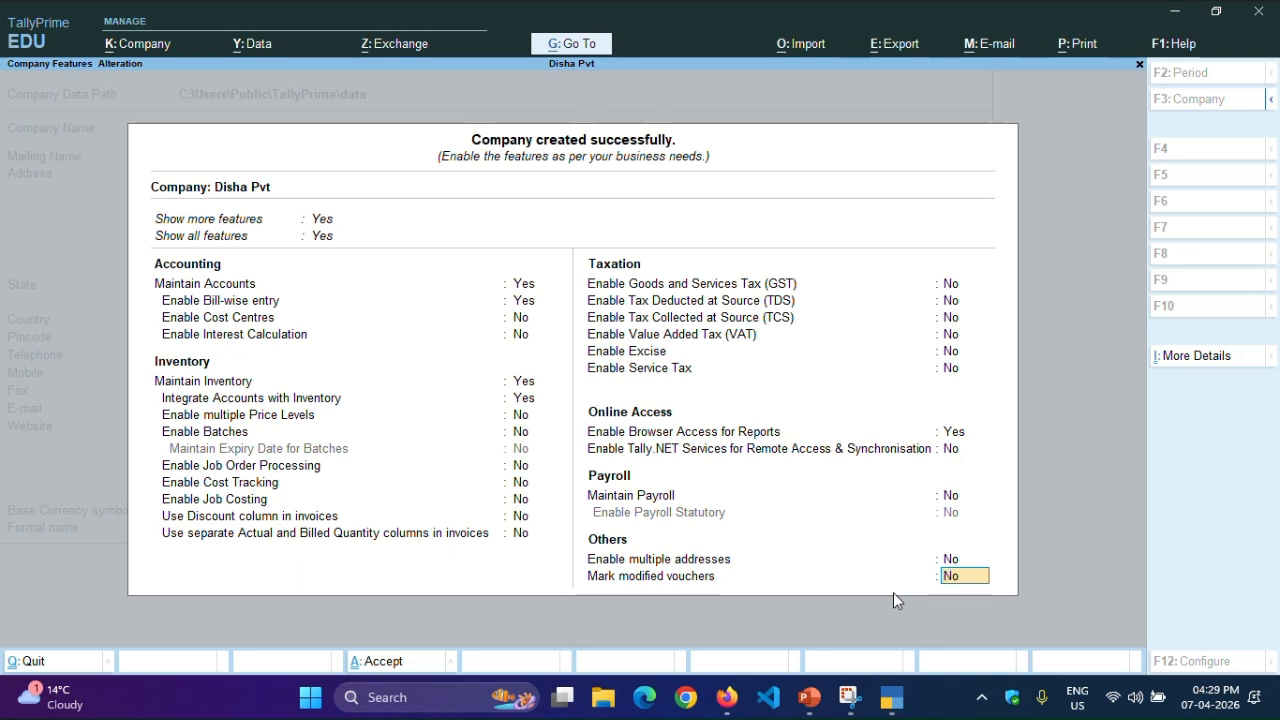
pyautogui.press('Return')
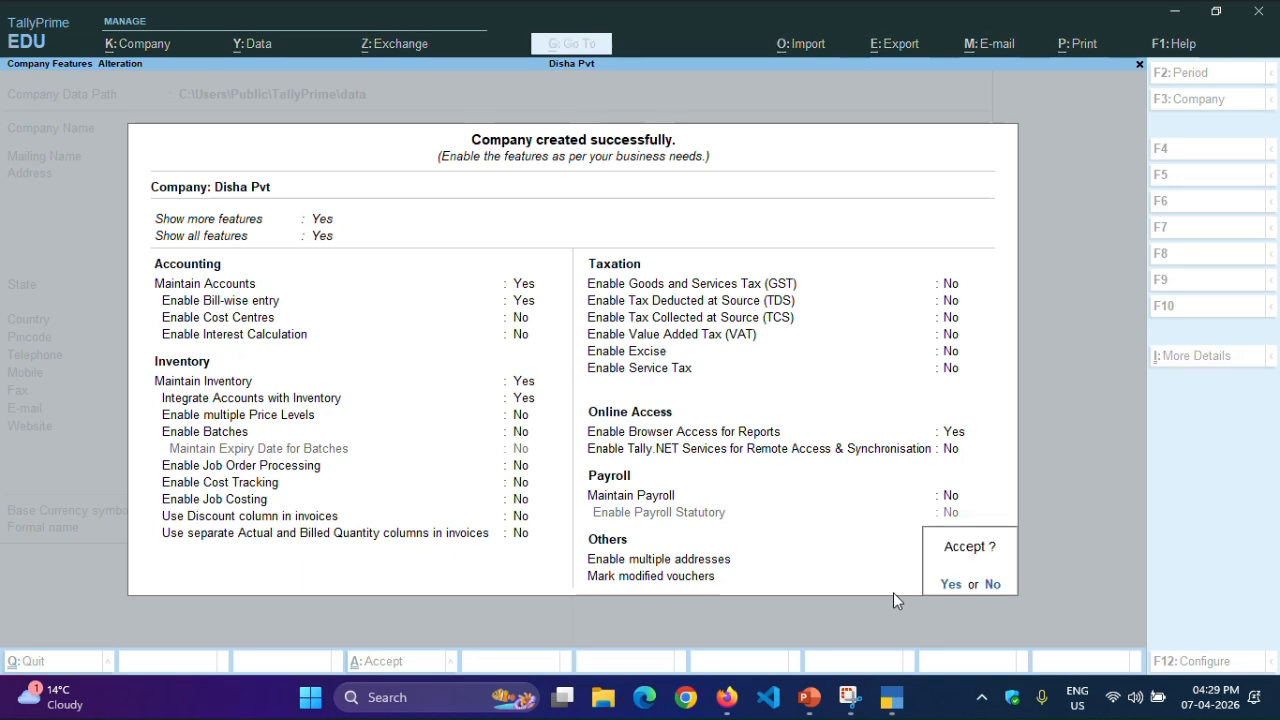
pyautogui.press('Return')
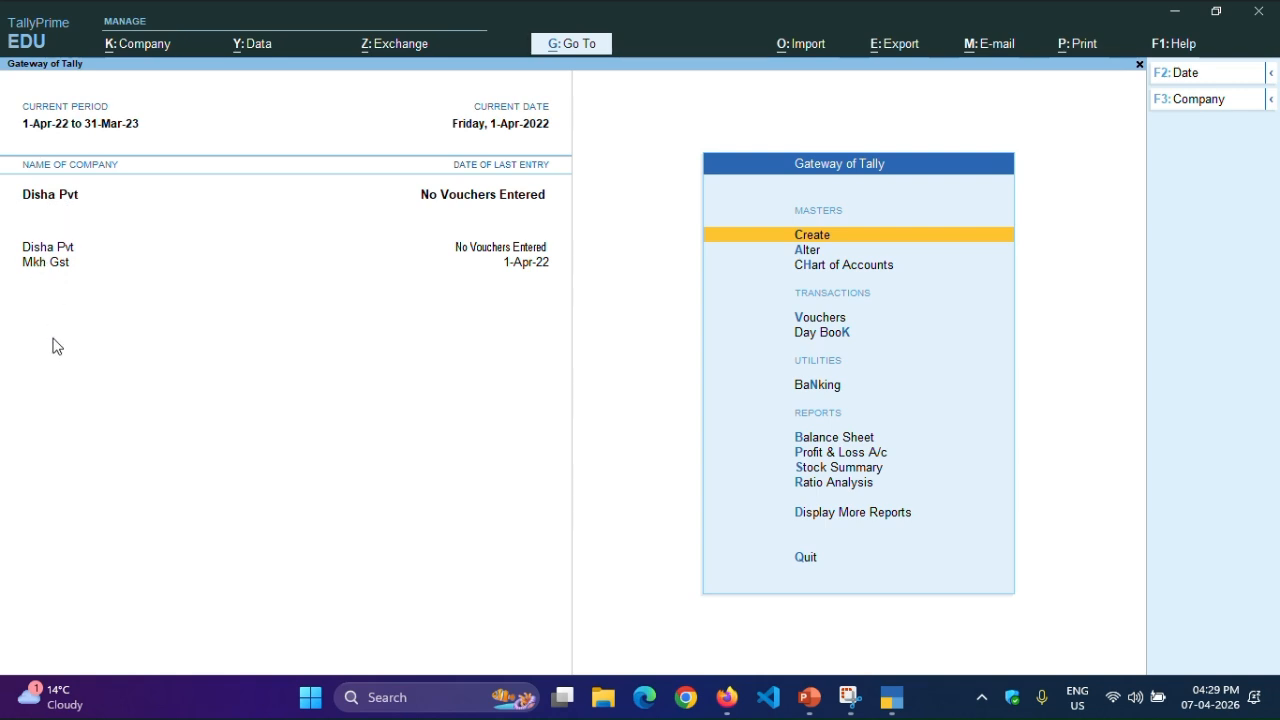
# - Open the Disha Pvt company for alteration, keeping its company name
pyautogui.click(42, 204)
pyautogui.press('Up')
pyautogui.press('Up')
pyautogui.press('Up')
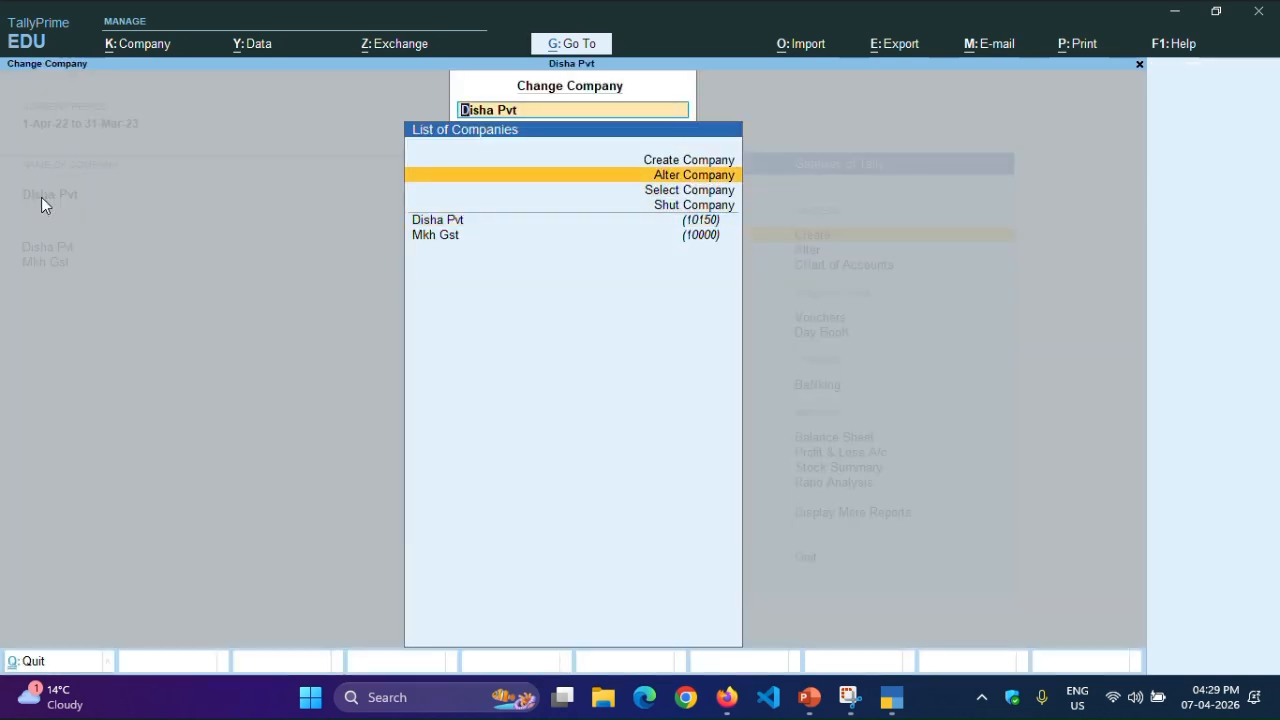
pyautogui.press('Return')
pyautogui.press('Down')
pyautogui.press('Up')
pyautogui.press('Return')
# - Change the state of Disha Pvt to Jammu & Kashmir
pyautogui.press('Return')
pyautogui.press('Return')
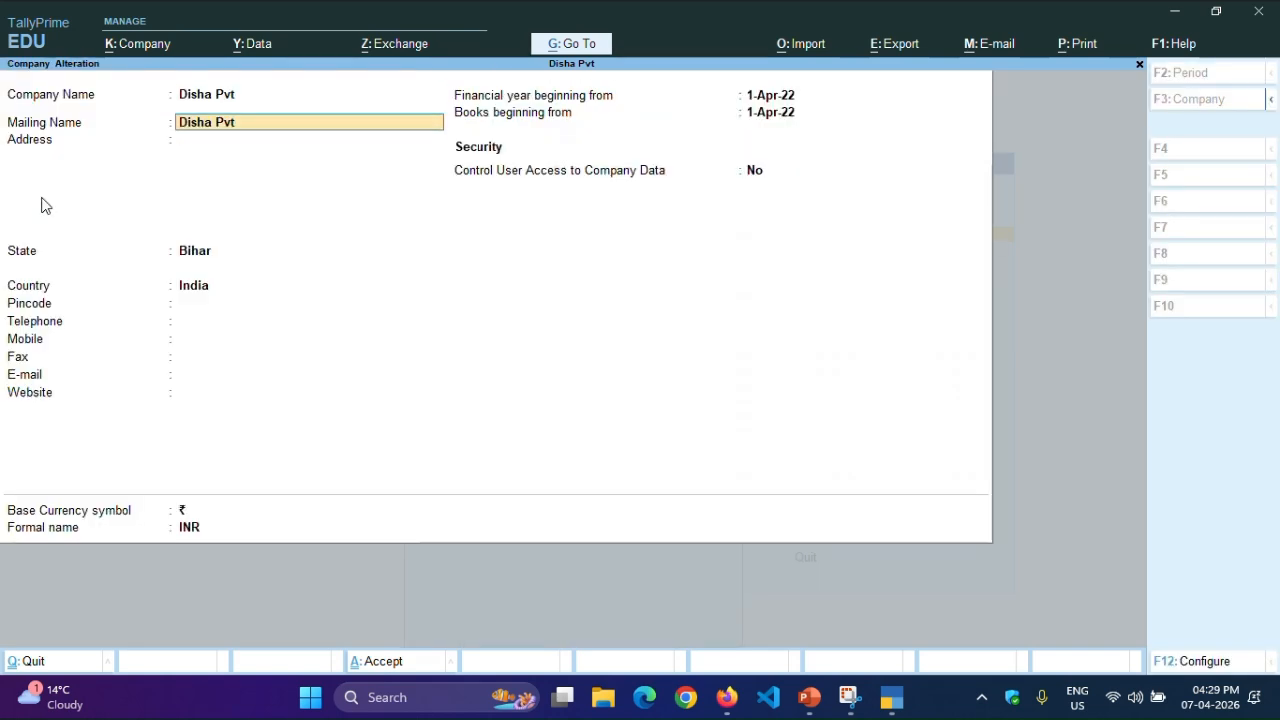
pyautogui.press('Return')
pyautogui.press('Down')
pyautogui.press('Down')
pyautogui.press('Down')
pyautogui.press('Down')
pyautogui.press('Down')
pyautogui.press('Down')
pyautogui.press('Down')
pyautogui.press('Down')
pyautogui.press('Down')
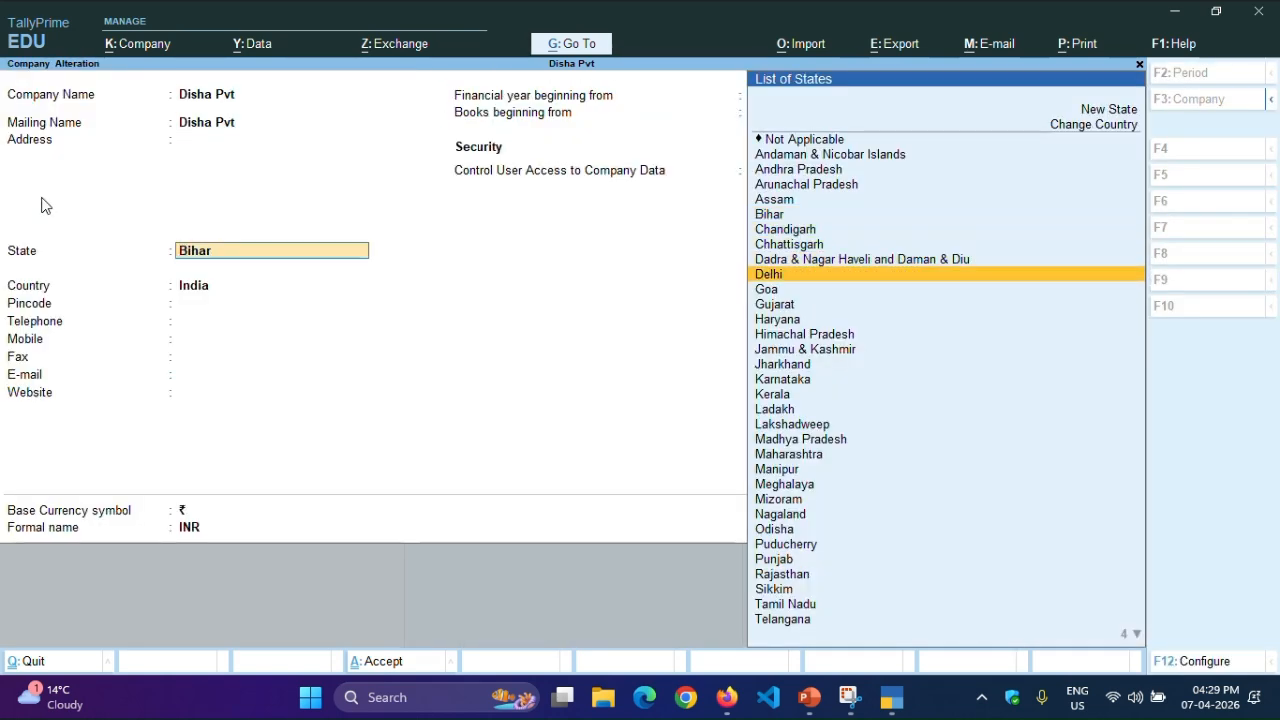
pyautogui.press('Return')
pyautogui.press('Return')
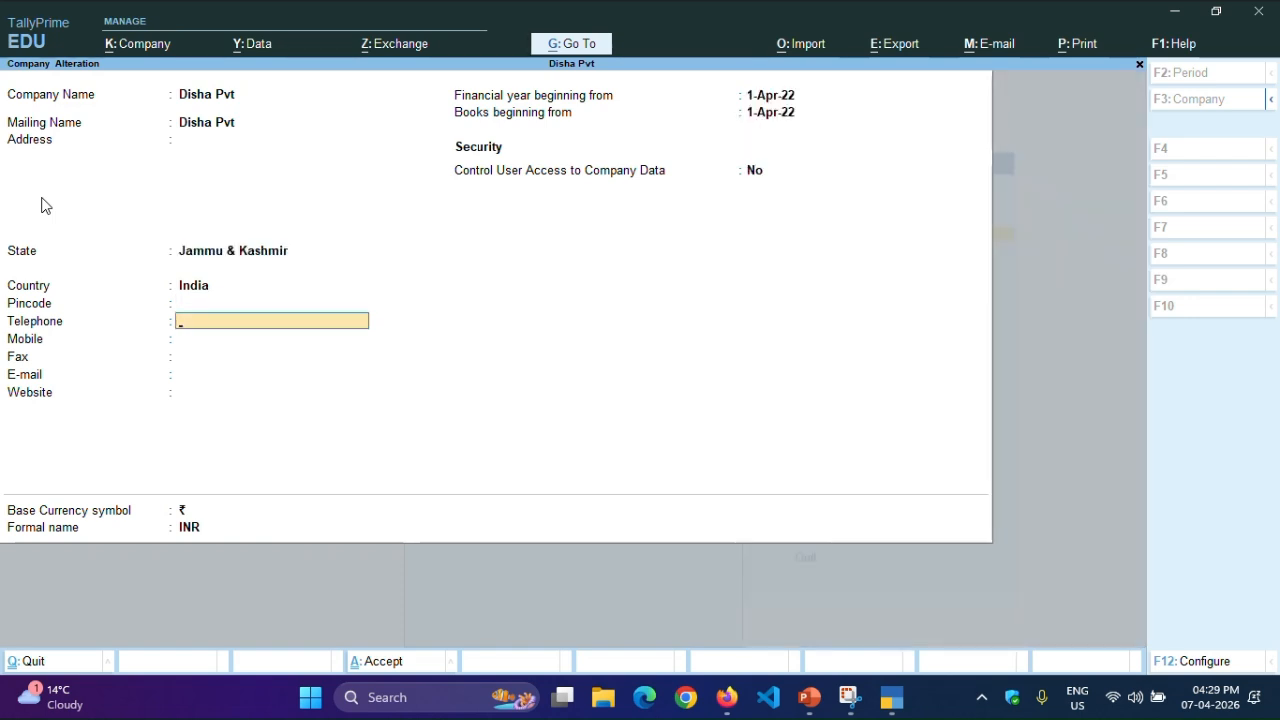
# - Save the altered company details and return to the Gateway of Tally
pyautogui.press('Return')
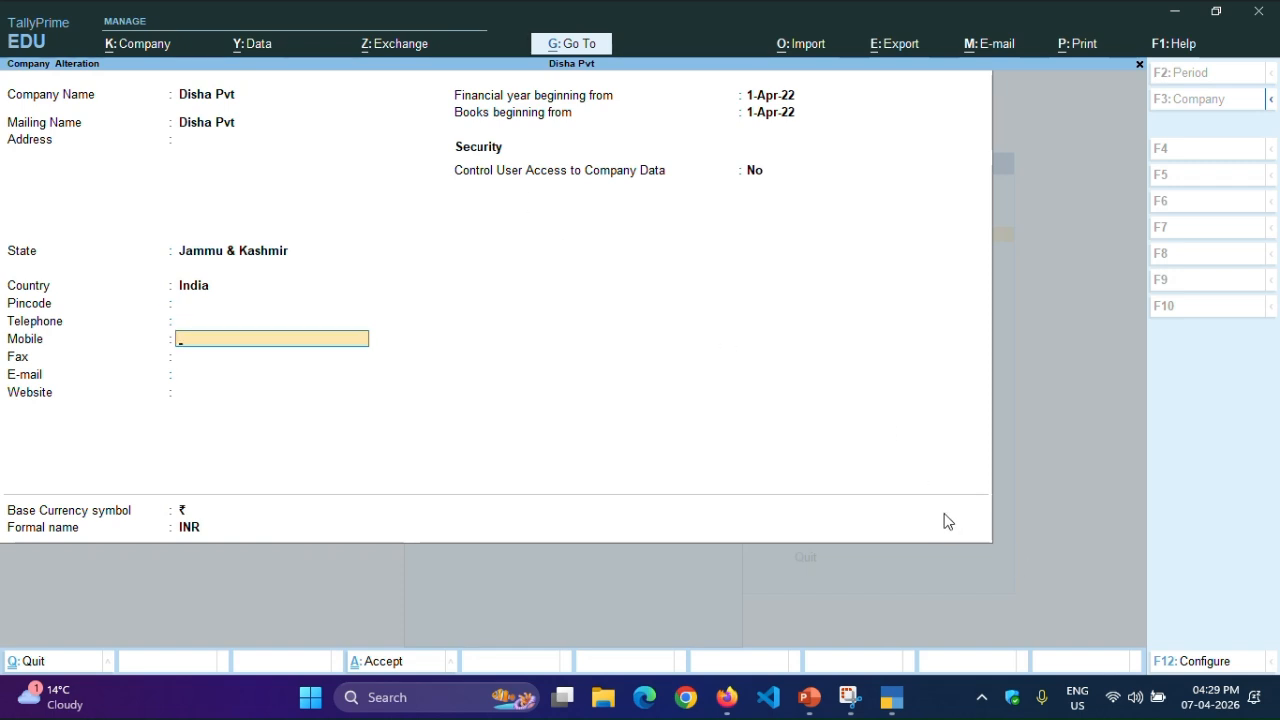
pyautogui.press('ctrl')
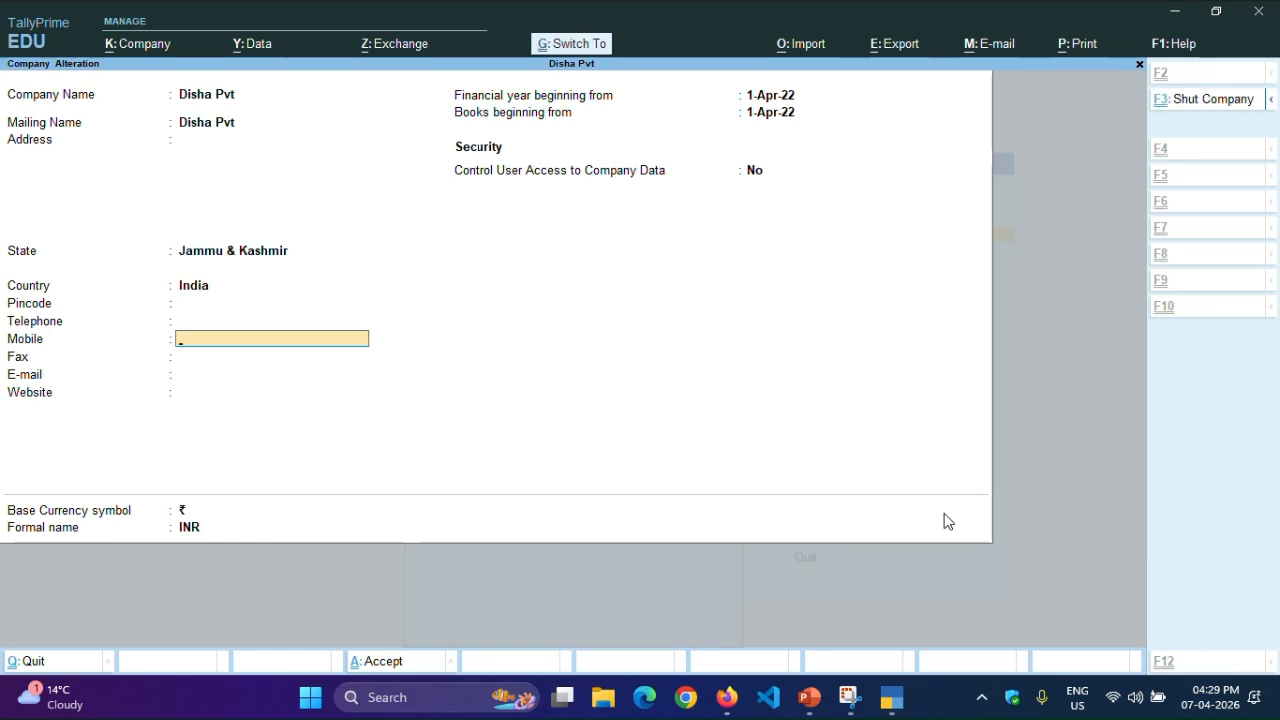
pyautogui.hotkey('ctrl', 'a')
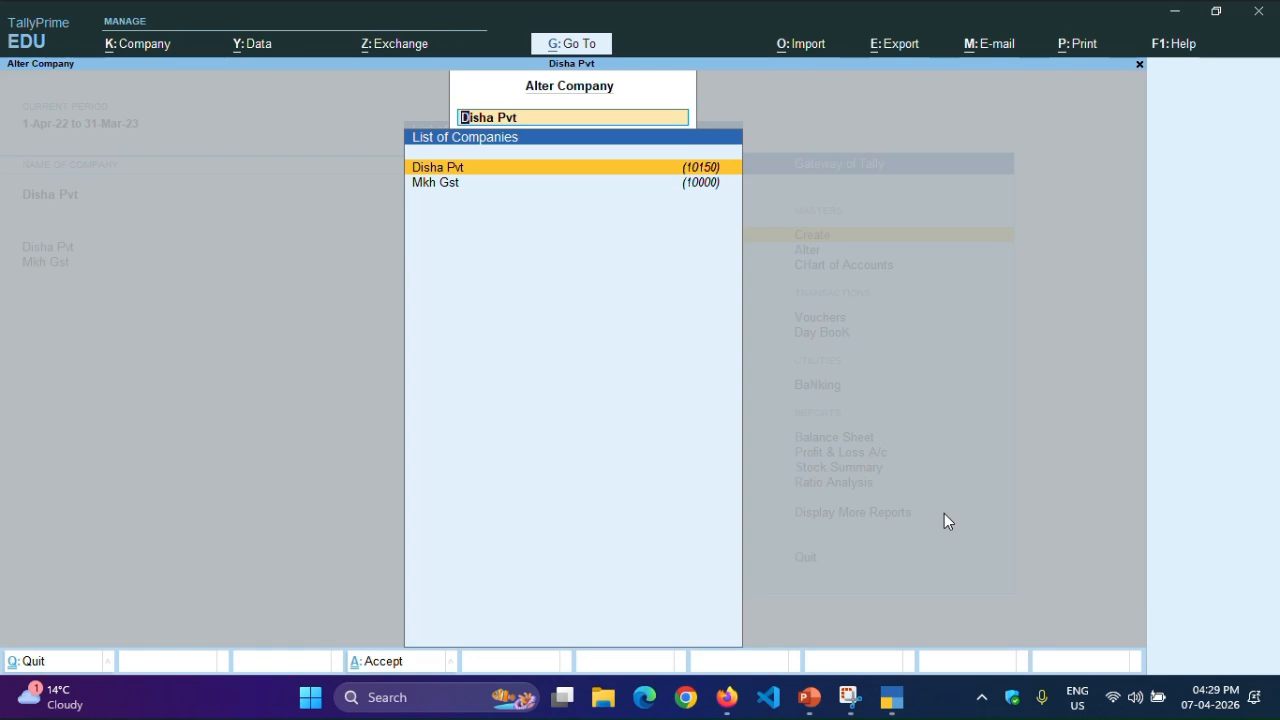
pyautogui.press('Escape')
pyautogui.press('Escape')
pyautogui.press('Escape')
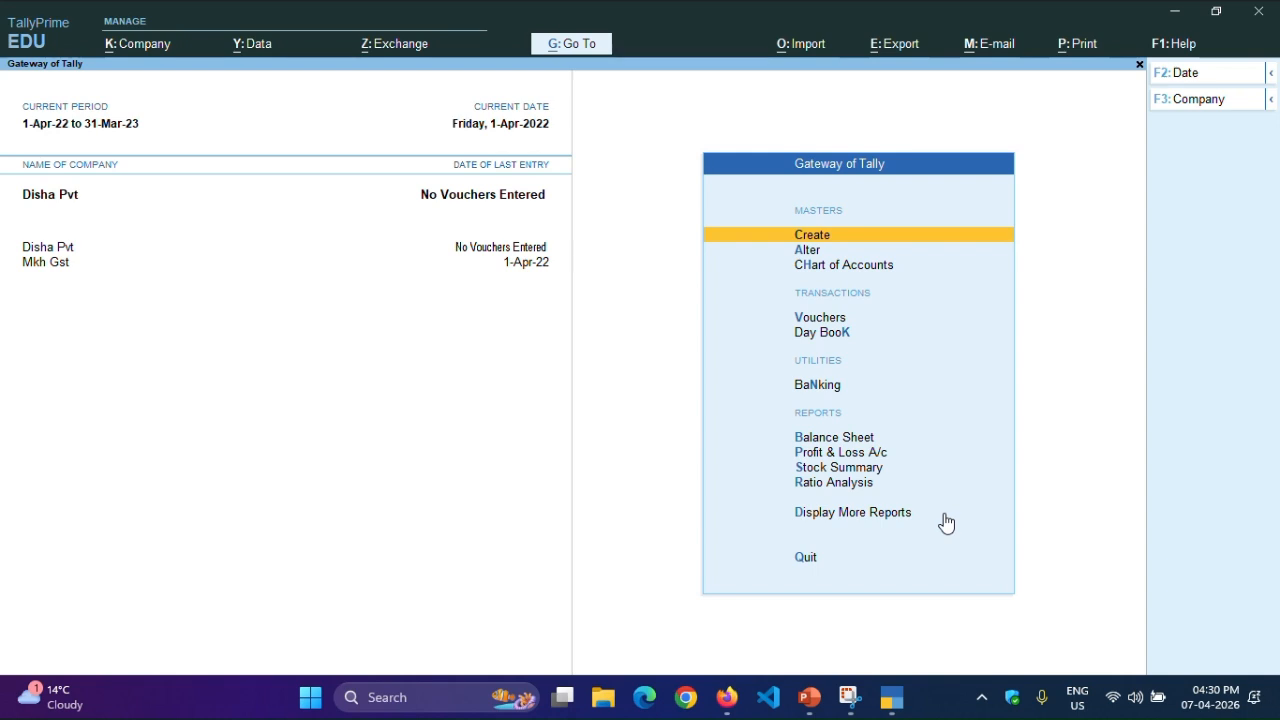
# - Load the company Burhan Bw Ltd from the data folder, and switch the active company back to Disha Pvt
pyautogui.press('F3')
pyautogui.press('Up')
pyautogui.press('Up')
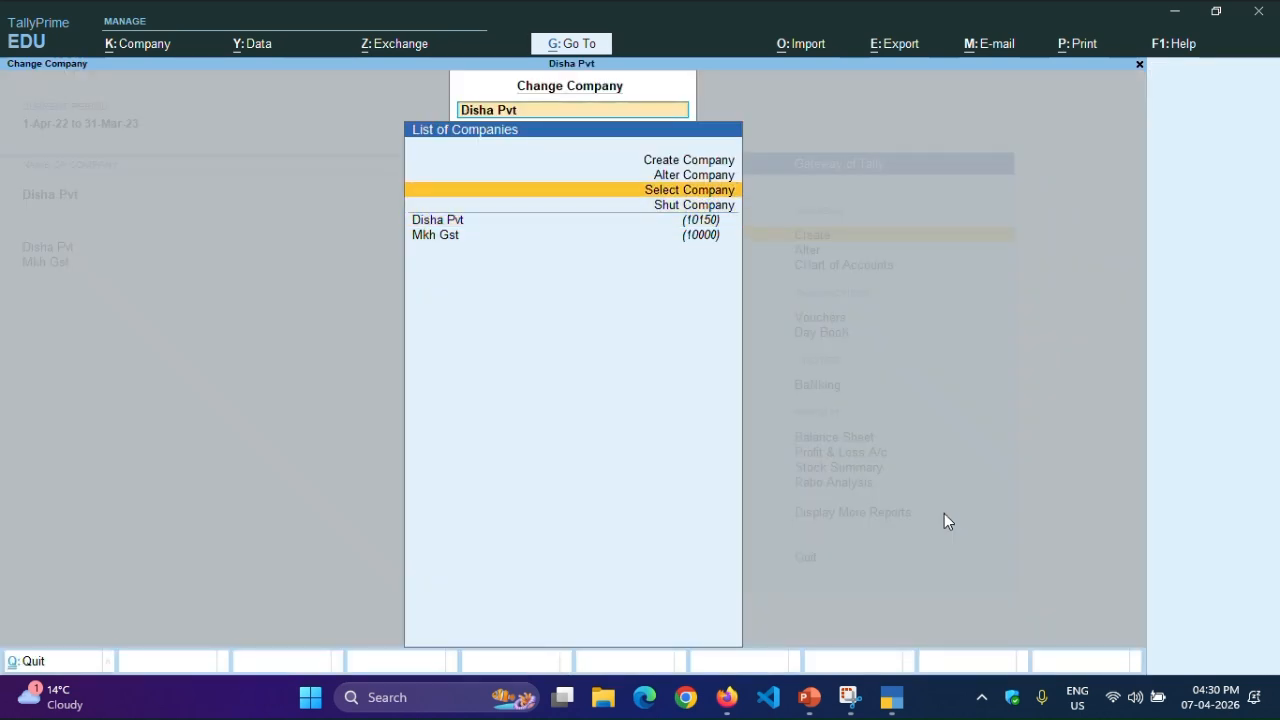
pyautogui.press('Return')
pyautogui.press('Down')
pyautogui.press('Down')
pyautogui.press('Down')
pyautogui.press('Down')
pyautogui.press('Down')
pyautogui.press('Down')
pyautogui.press('Down')
pyautogui.press('Down')
pyautogui.press('Down')
pyautogui.press('Down')
pyautogui.press('Down')
pyautogui.press('Down')
pyautogui.press('Down')
pyautogui.press('Down')
pyautogui.press('Down')
pyautogui.press('Down')
pyautogui.press('Down')
pyautogui.press('Down')
pyautogui.press('Down')
pyautogui.press('Down')
pyautogui.press('Down')
pyautogui.press('Down')
pyautogui.press('Down')
pyautogui.press('Down')
pyautogui.press('Down')
pyautogui.press('Down')
pyautogui.press('Down')
pyautogui.press('Down')
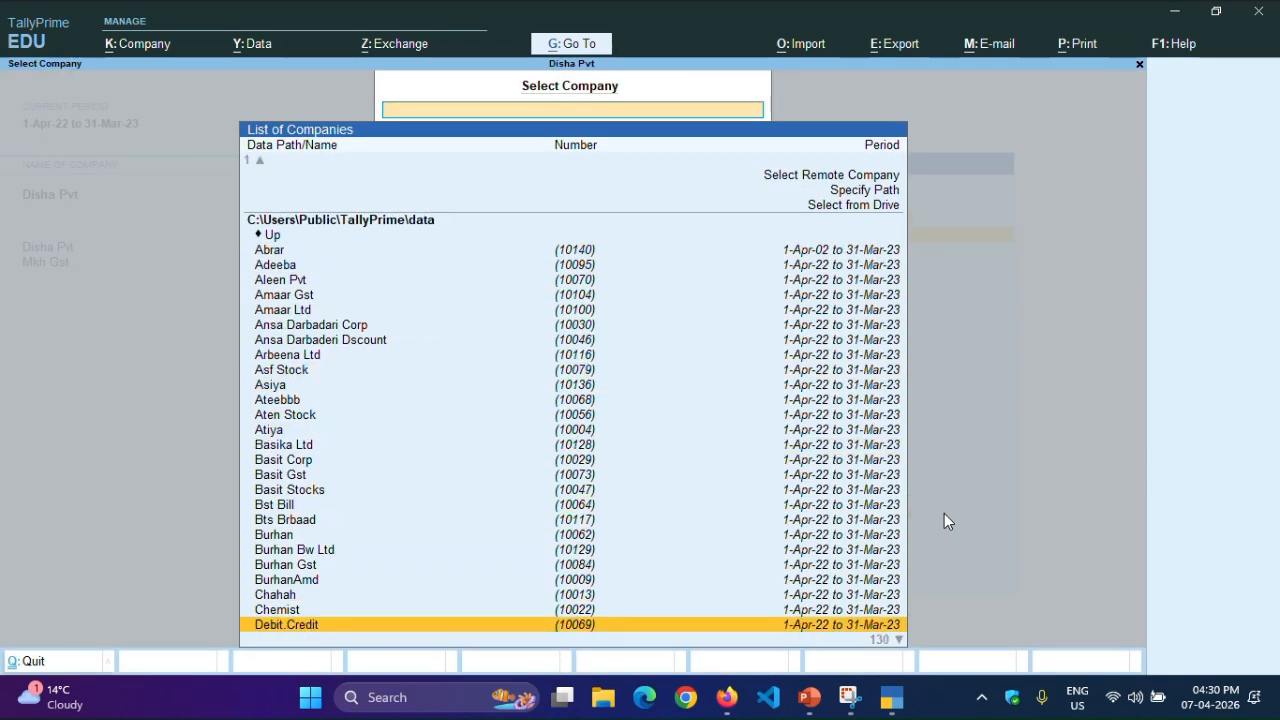
pyautogui.press('Up')
pyautogui.press('Up')
pyautogui.press('Up')
pyautogui.press('Up')
pyautogui.press('Up')
pyautogui.press('Up')
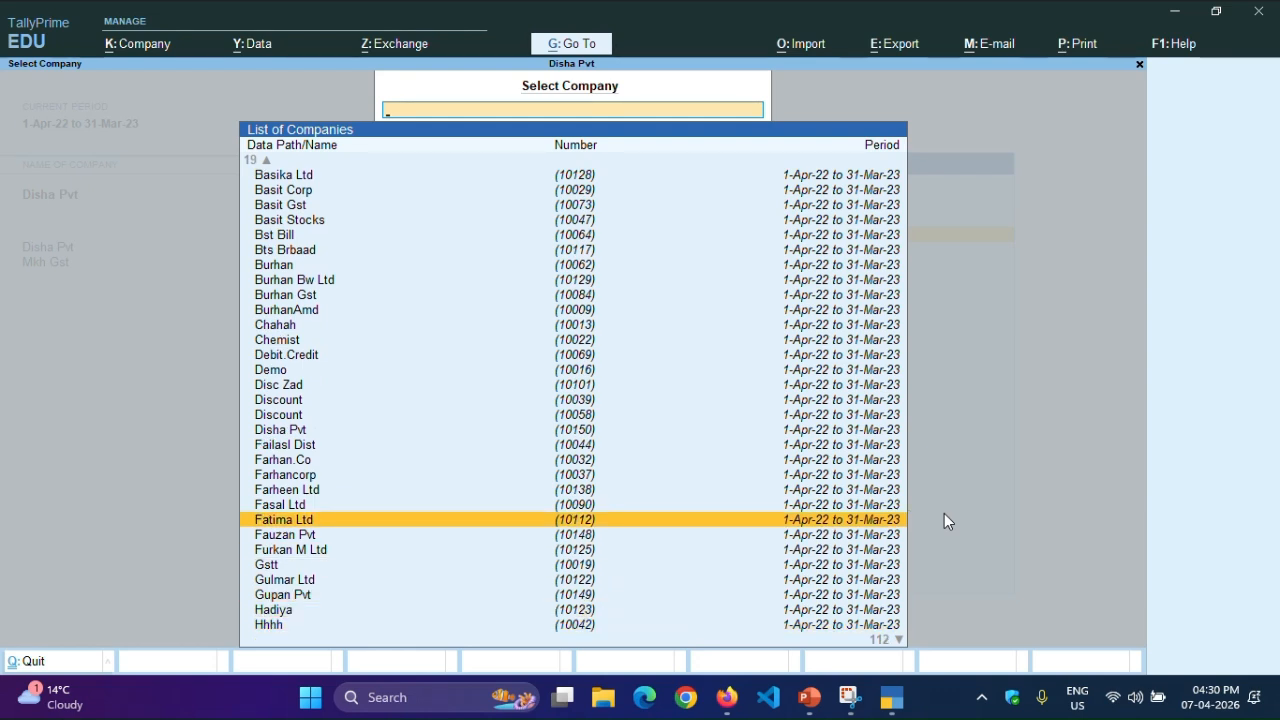
pyautogui.press('Up')
pyautogui.press('Up')
pyautogui.press('Up')
pyautogui.press('Up')
pyautogui.press('Up')
pyautogui.press('Up')
pyautogui.press('Up')
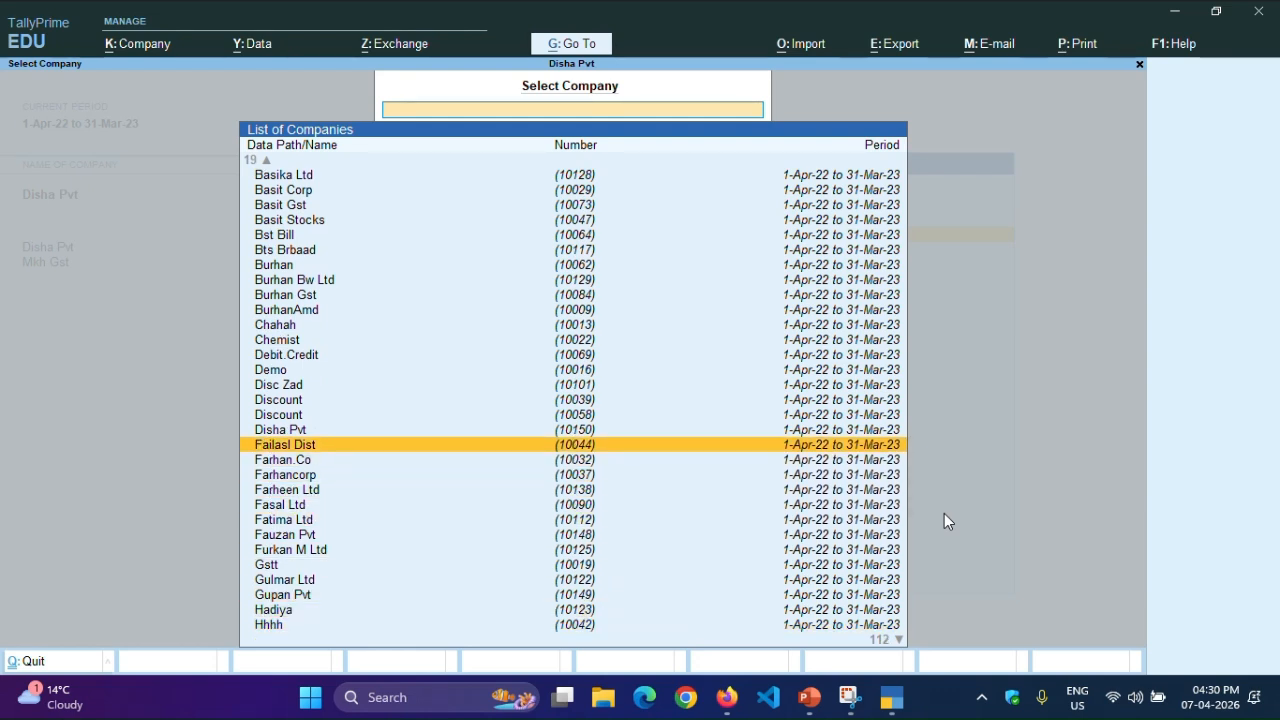
pyautogui.press('Up')
pyautogui.press('Up')
pyautogui.press('Up')
pyautogui.press('Up')
pyautogui.press('Up')
pyautogui.press('Up')
pyautogui.press('Up')
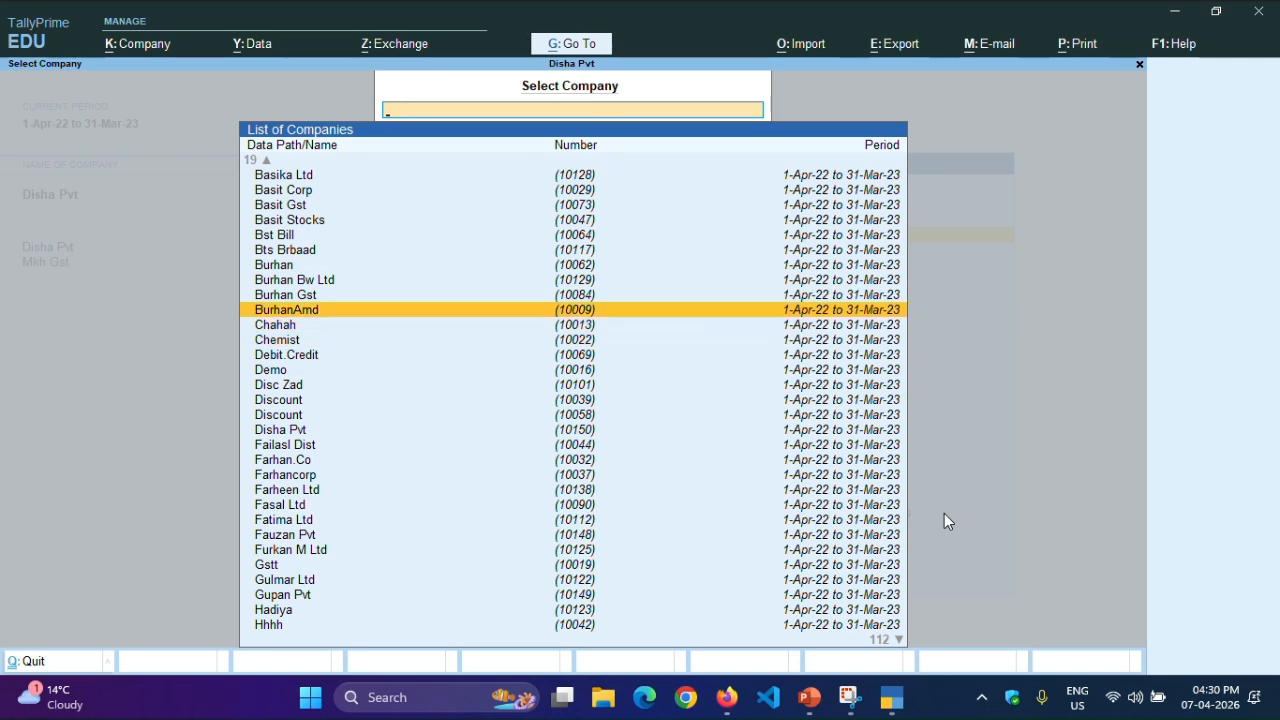
pyautogui.press('Up')
pyautogui.press('Up')
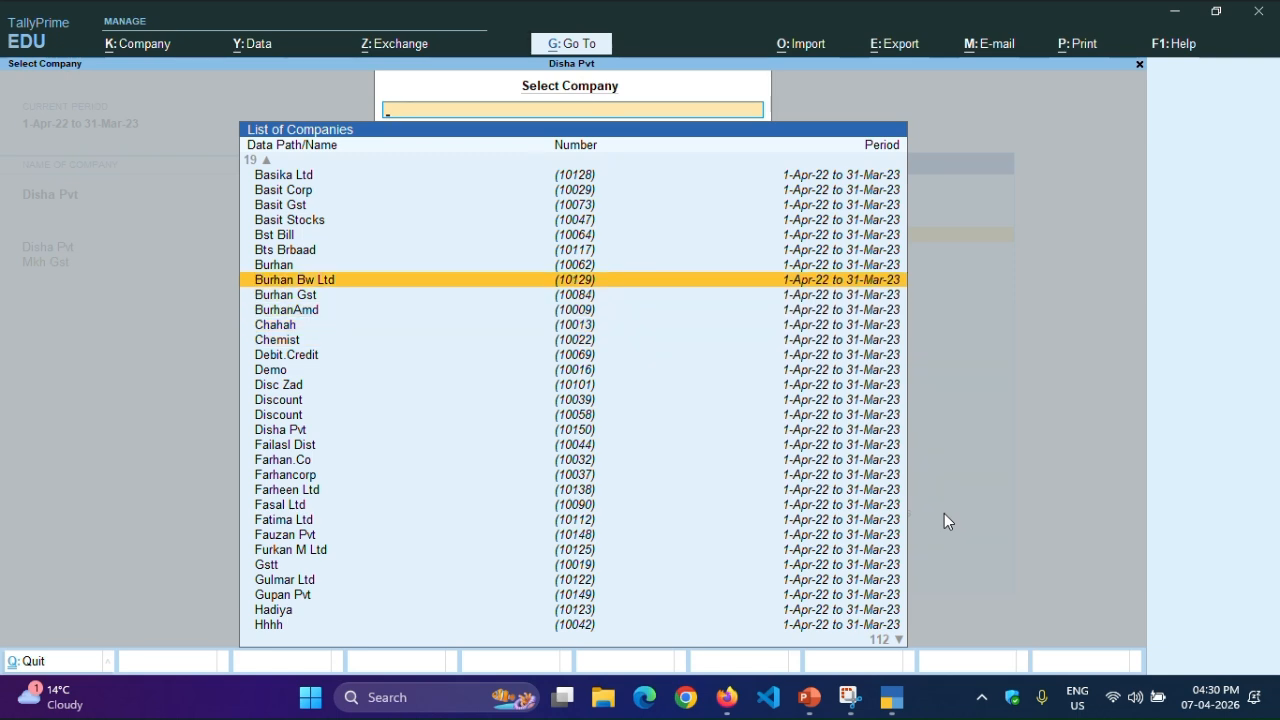
pyautogui.press('Return')
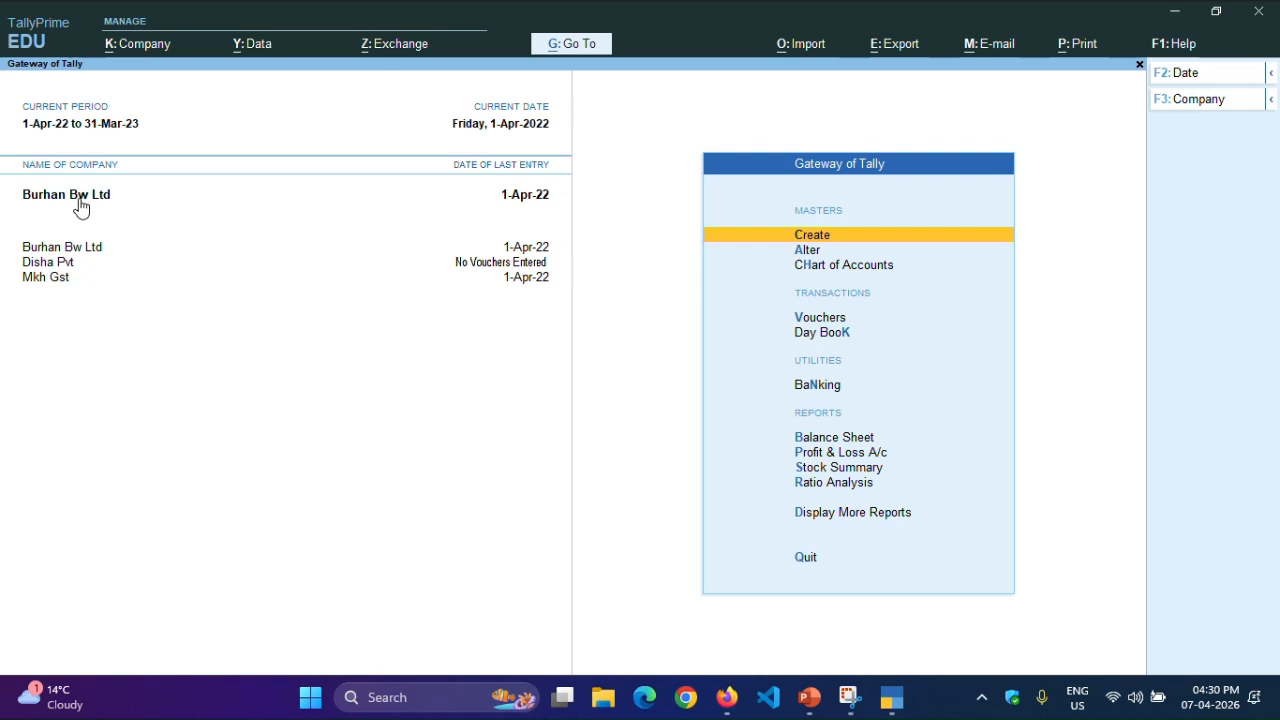
pyautogui.click(54, 265)
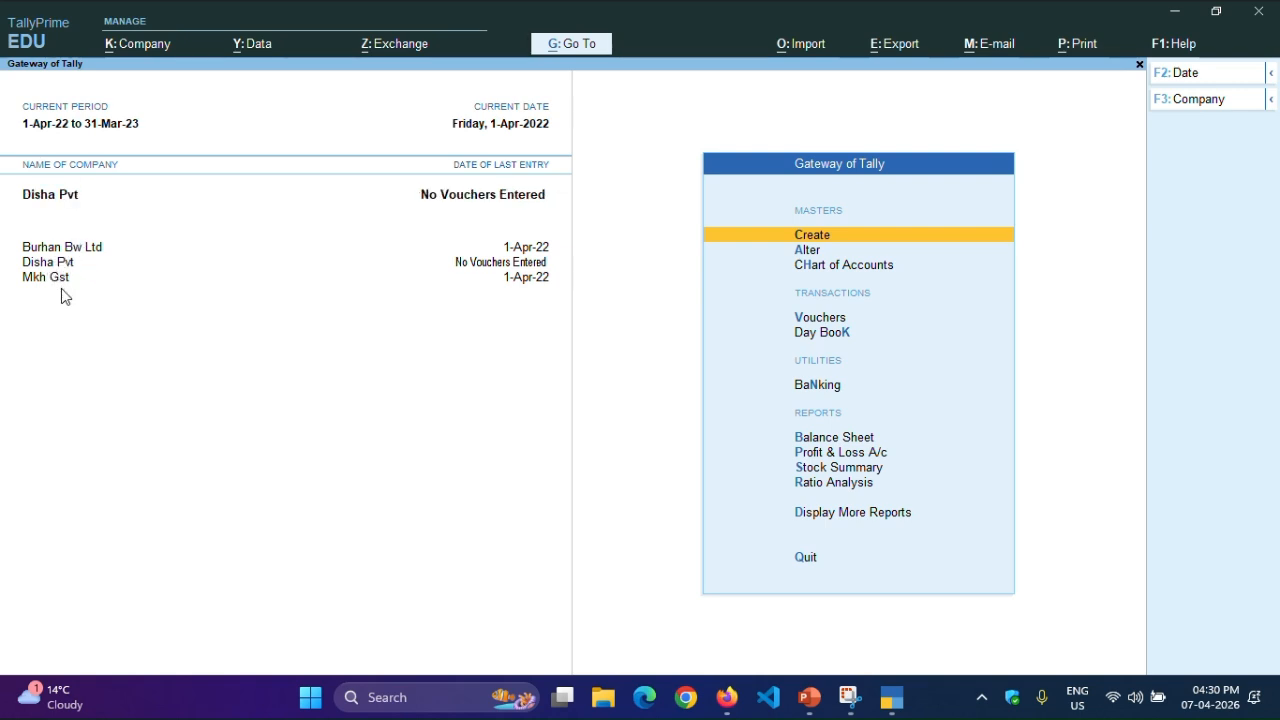
# - Shut the company Burhan Bw Ltd, confirming its closure
pyautogui.press('F3')
pyautogui.press('Up')
pyautogui.press('Up')
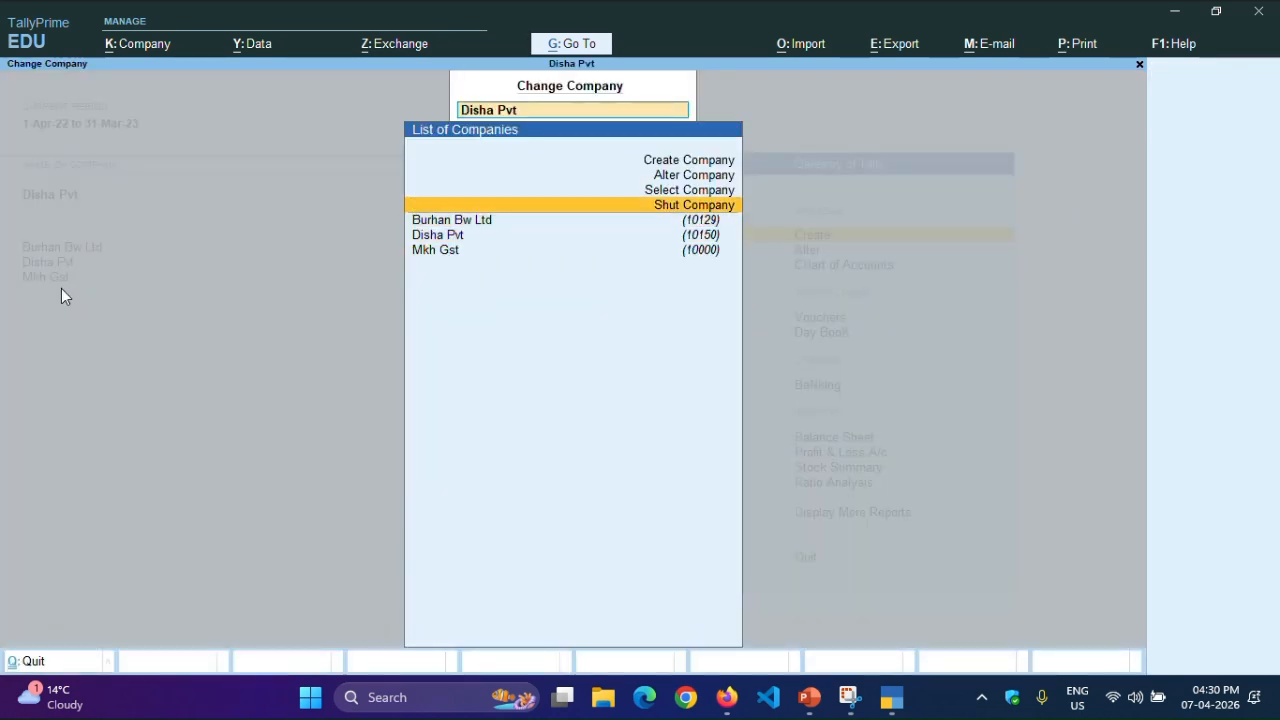
pyautogui.press('Return')
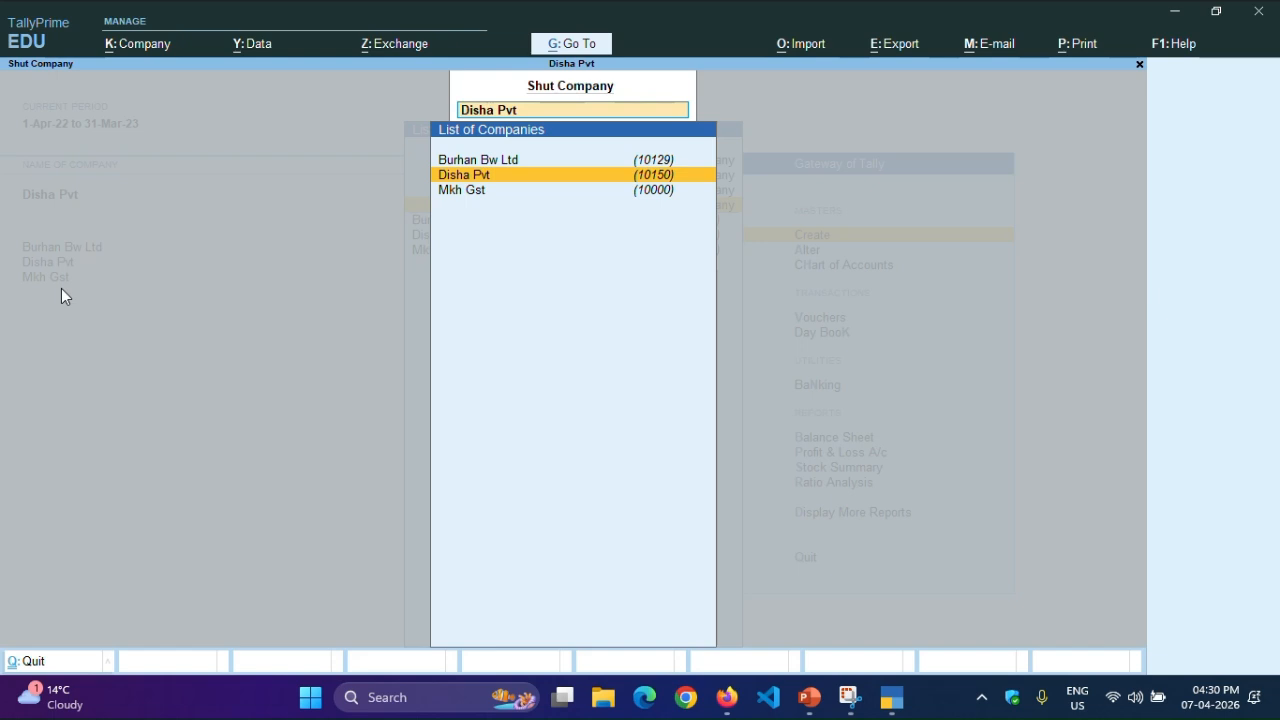
pyautogui.press('Up')
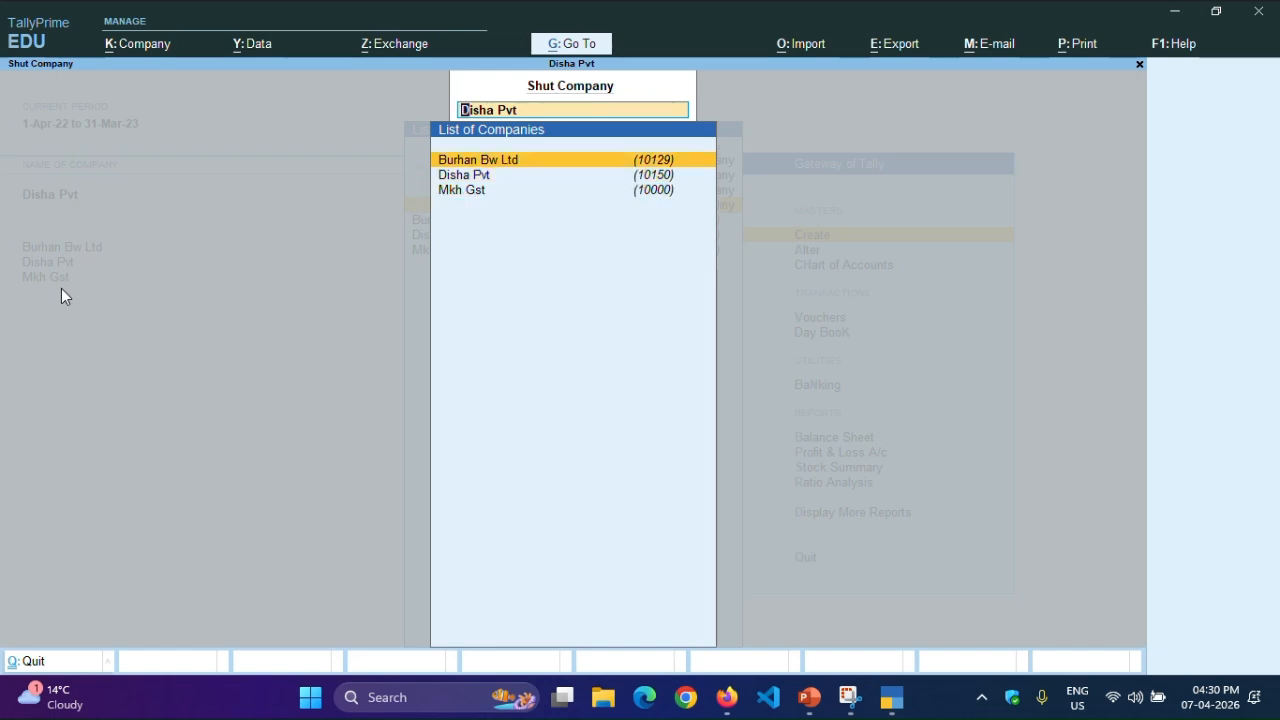
pyautogui.press('Return')
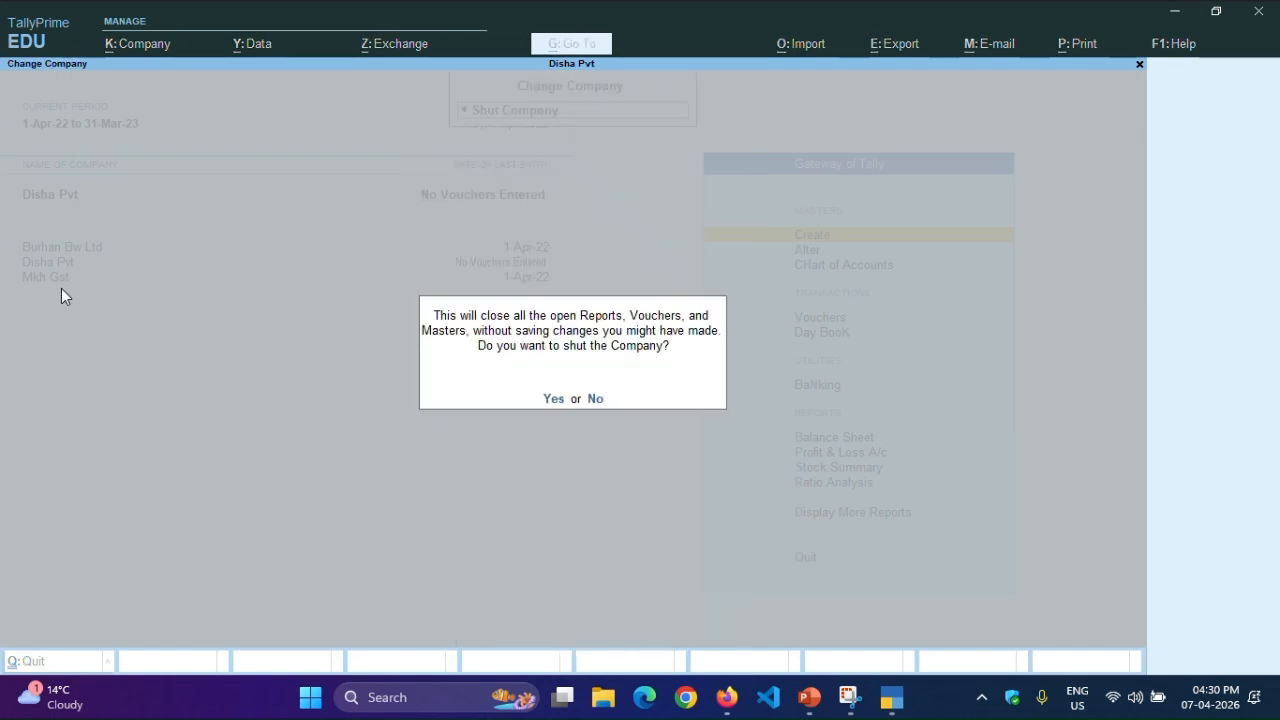
pyautogui.press('Return')
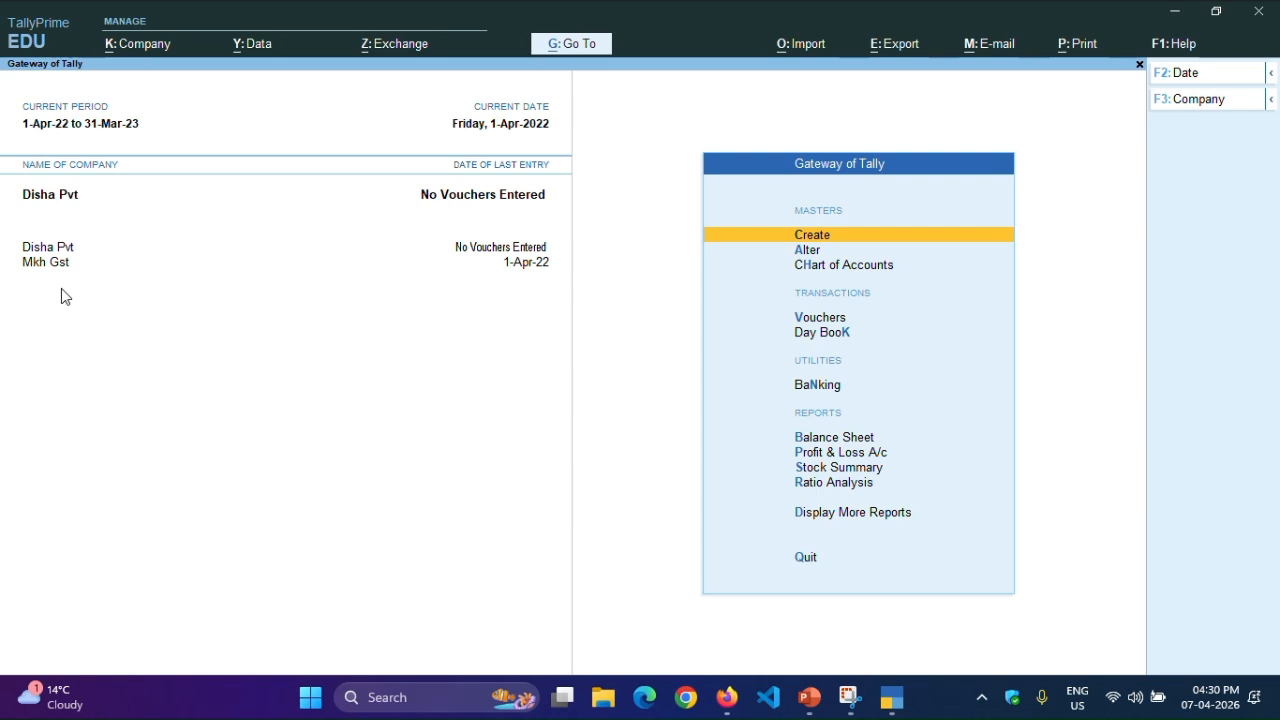
# - Look at the list of companies available for selection, and leave it without loading one
pyautogui.press('F3')
pyautogui.press('Up')
pyautogui.press('Up')
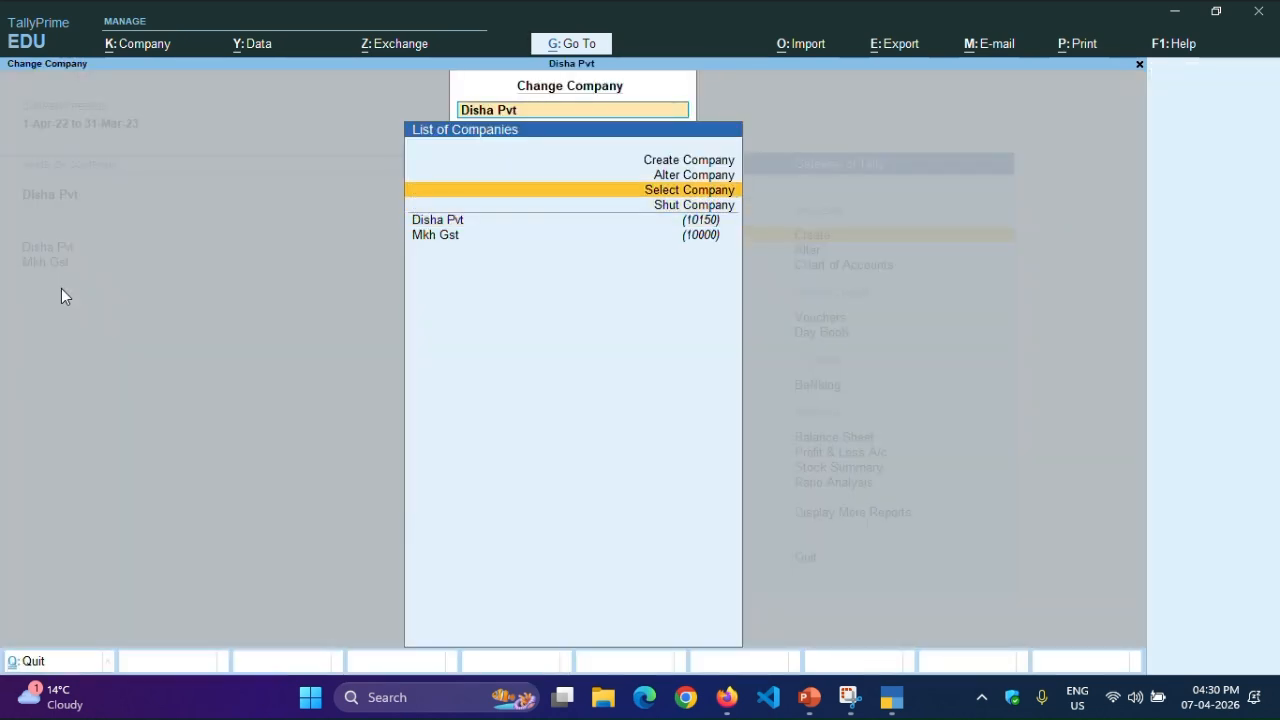
pyautogui.press('Return')
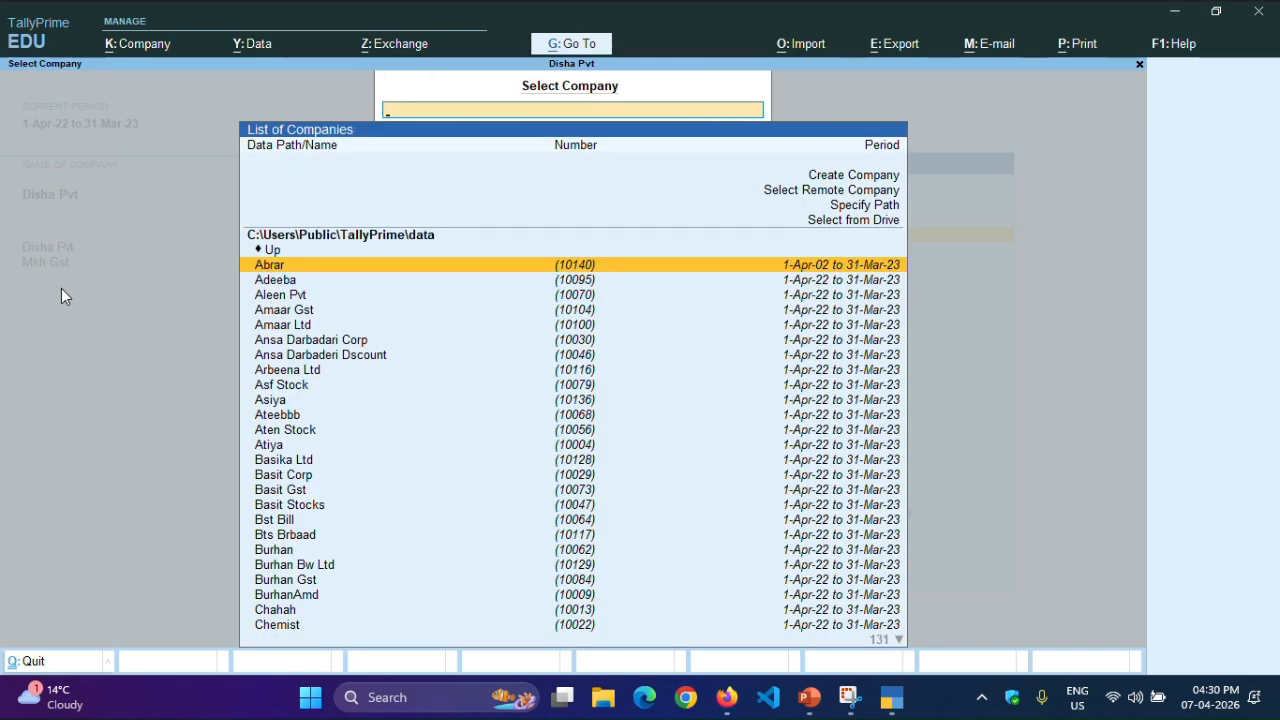
pyautogui.press('Escape')
pyautogui.press('Escape')
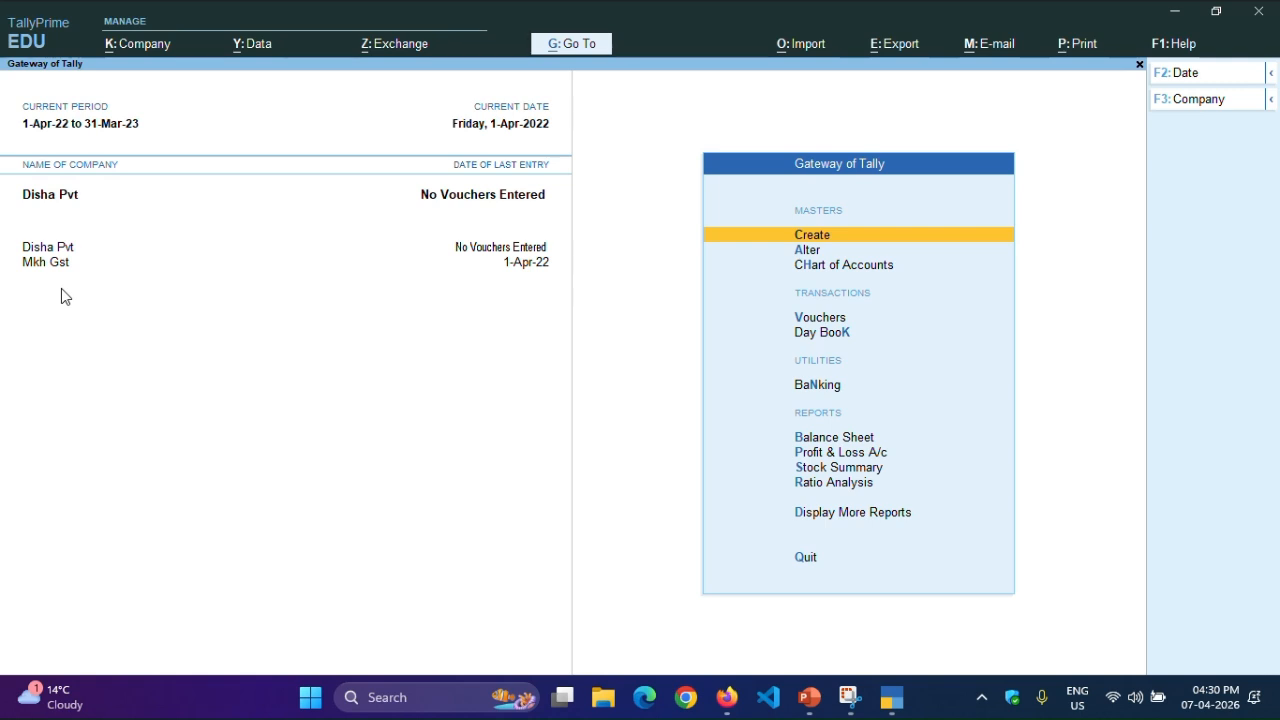
# - Open the company Mkh Gst for alteration
pyautogui.press('F3')
pyautogui.press('Up')
pyautogui.press('Up')
pyautogui.press('Up')
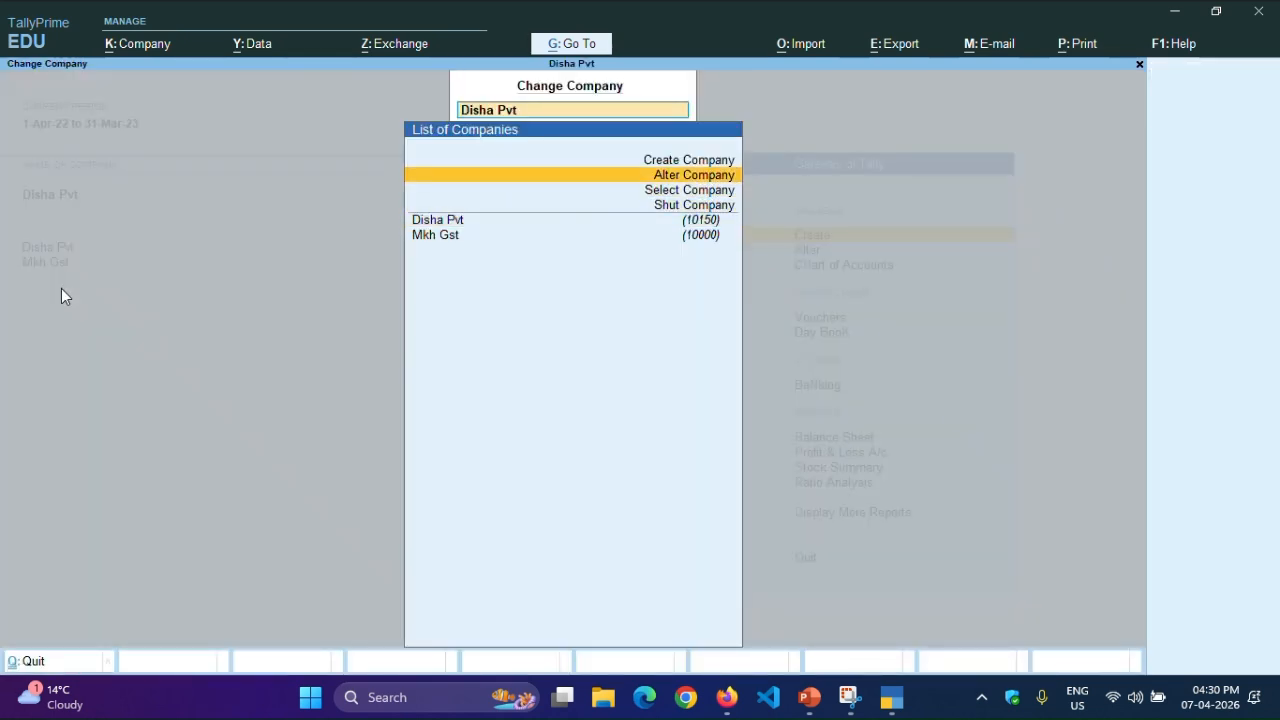
pyautogui.press('Return')
pyautogui.press('Down')
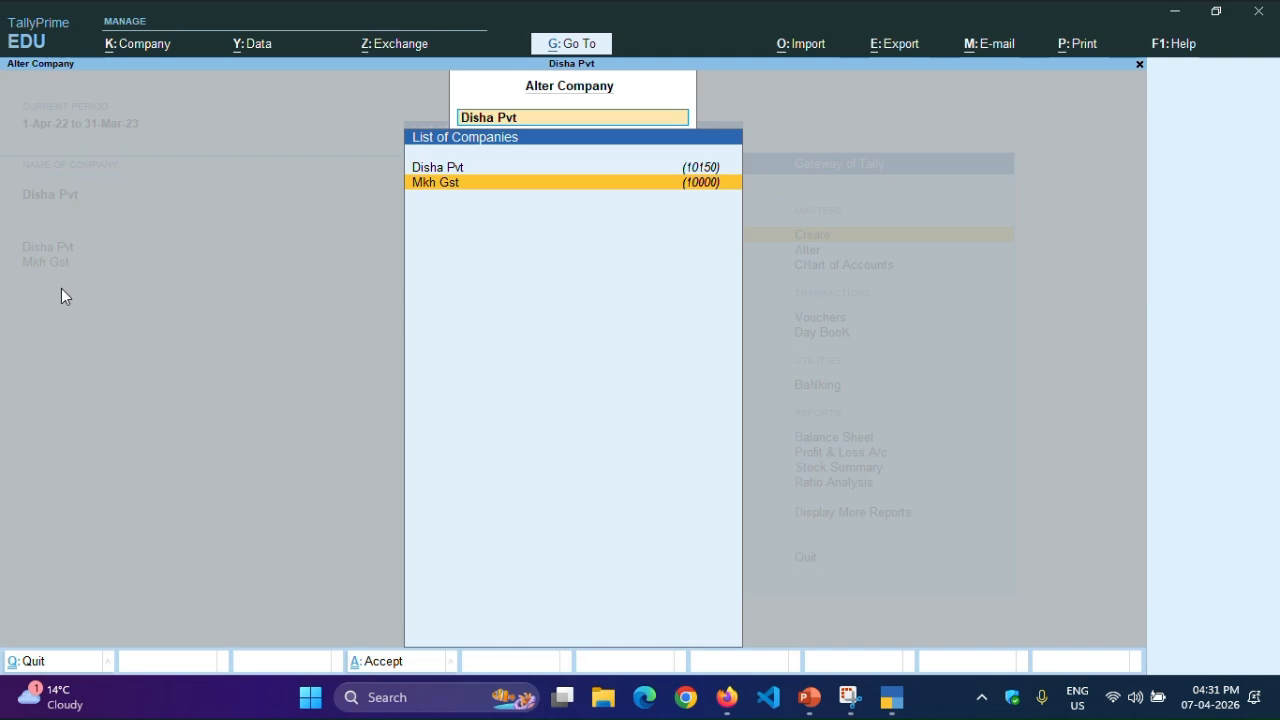
pyautogui.press('Return')
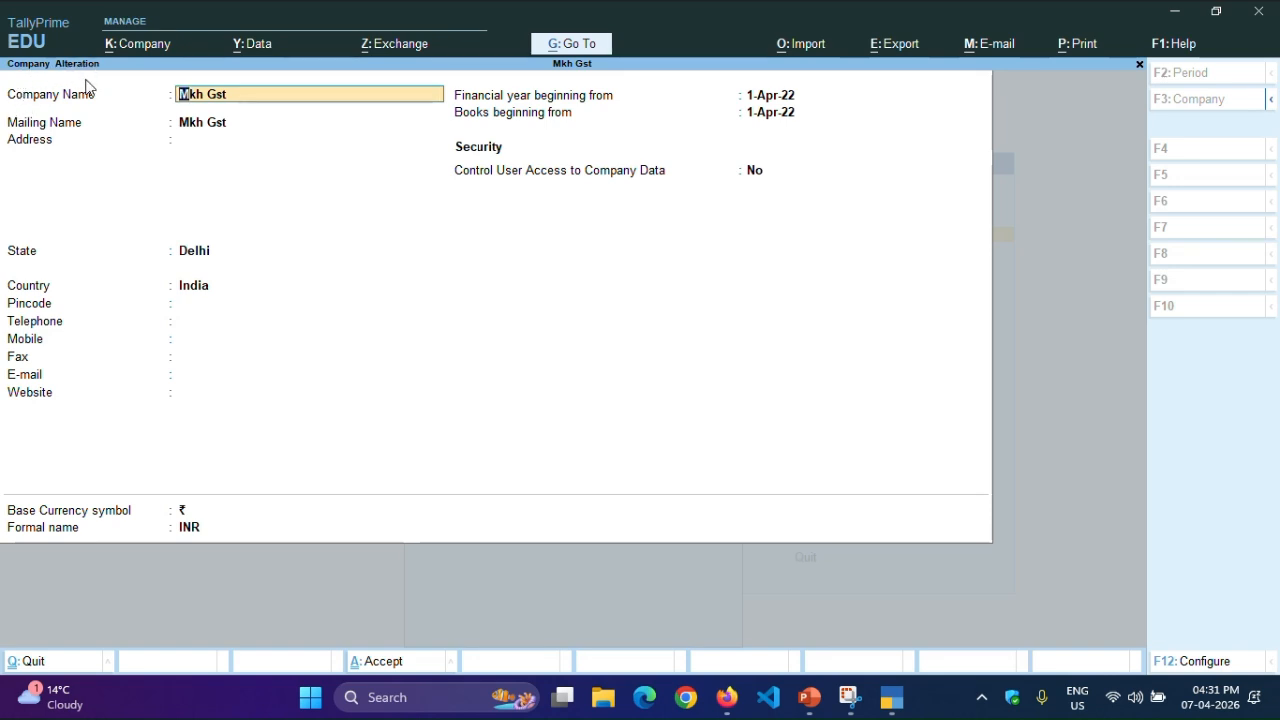
# - Start deleting the company Mkh Gst, then cancel the deletion and quit its alteration
pyautogui.press('alt')
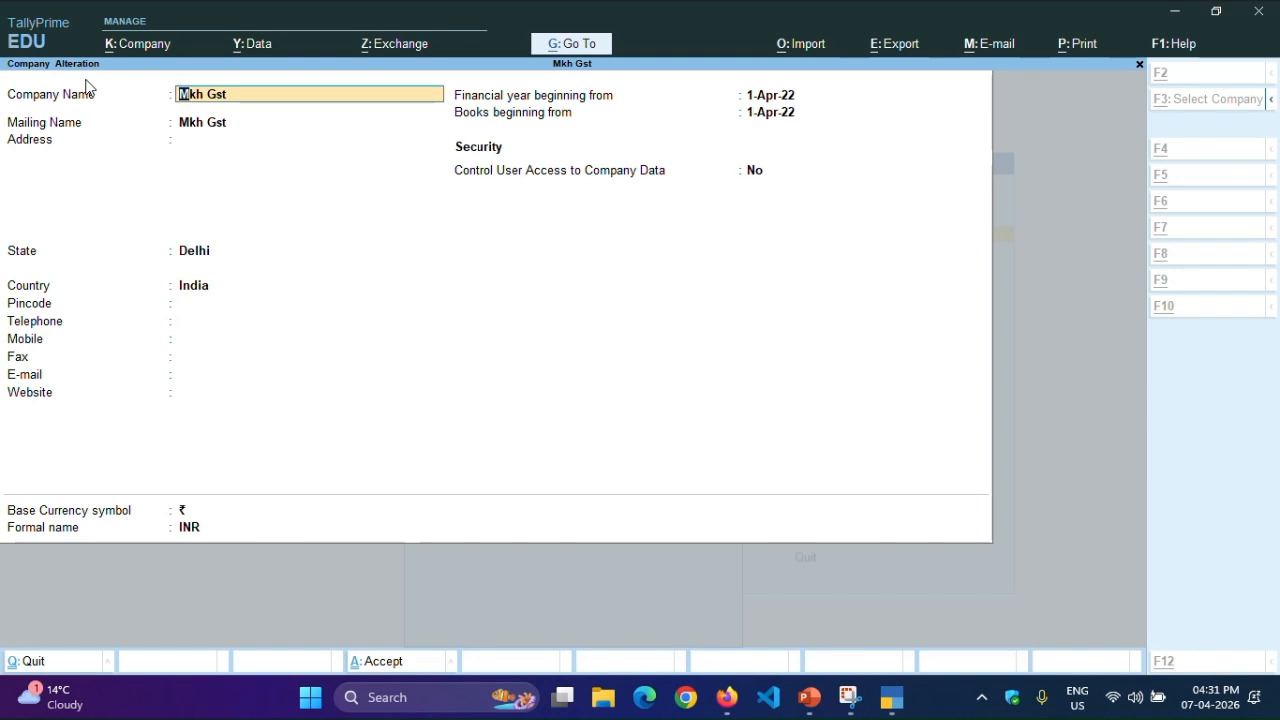
pyautogui.hotkey('alt', 'd')
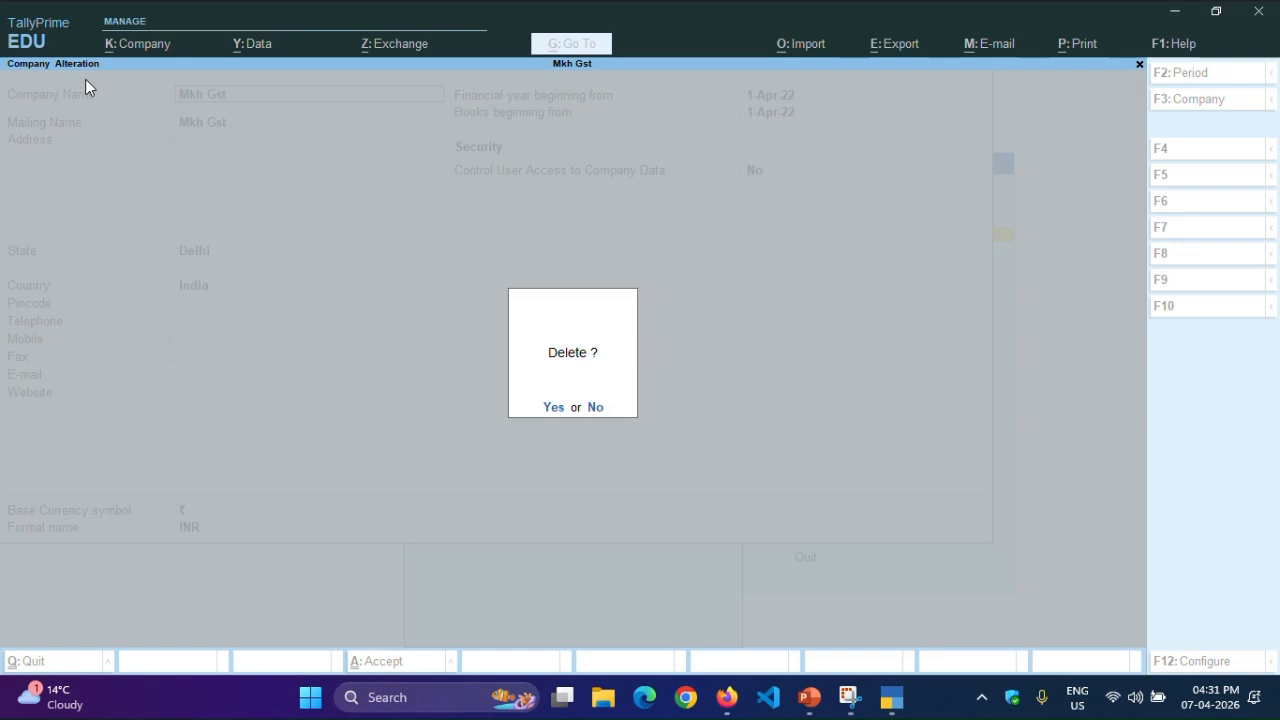
pyautogui.press('Escape')
pyautogui.press('Escape')
pyautogui.press('Escape')
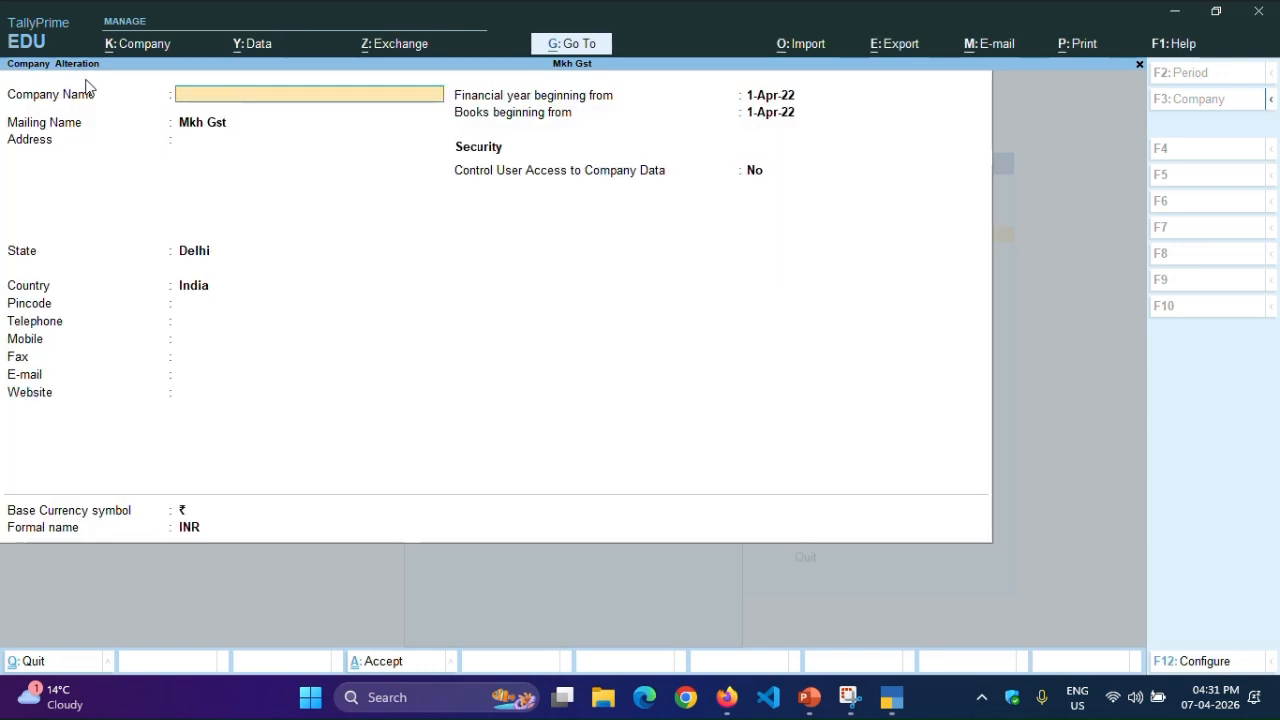
pyautogui.press('y')
# - Open Disha Pvt for alteration, accept all its existing details, and return to the Gateway of Tally
pyautogui.press('Up')
pyautogui.press('Return')
pyautogui.press('Return')
pyautogui.press('Return')
pyautogui.press('Return')
pyautogui.press('Return')
pyautogui.press('Return')
pyautogui.press('Return')
pyautogui.press('Return')
pyautogui.press('Return')
pyautogui.press('Return')
pyautogui.press('Return')
pyautogui.press('Return')
pyautogui.press('Return')
pyautogui.press('Return')
pyautogui.press('Return')
pyautogui.press('Return')
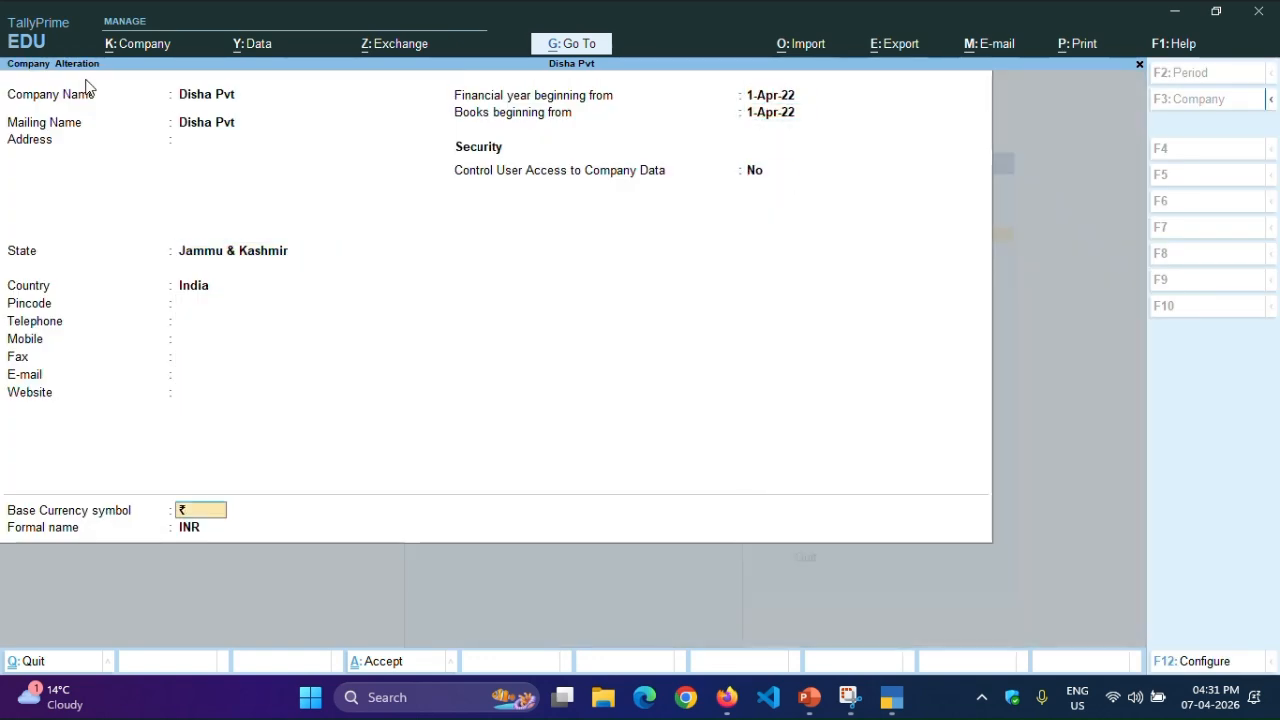
pyautogui.press('Return')
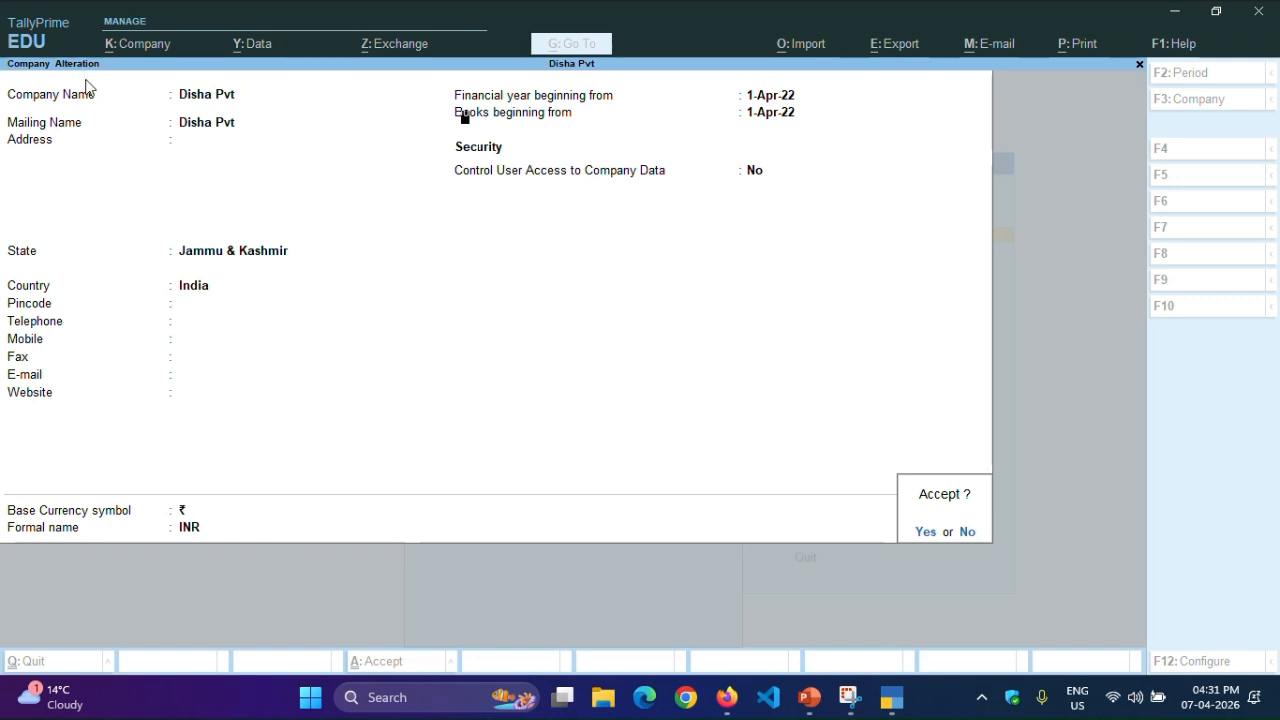
pyautogui.press('Return')
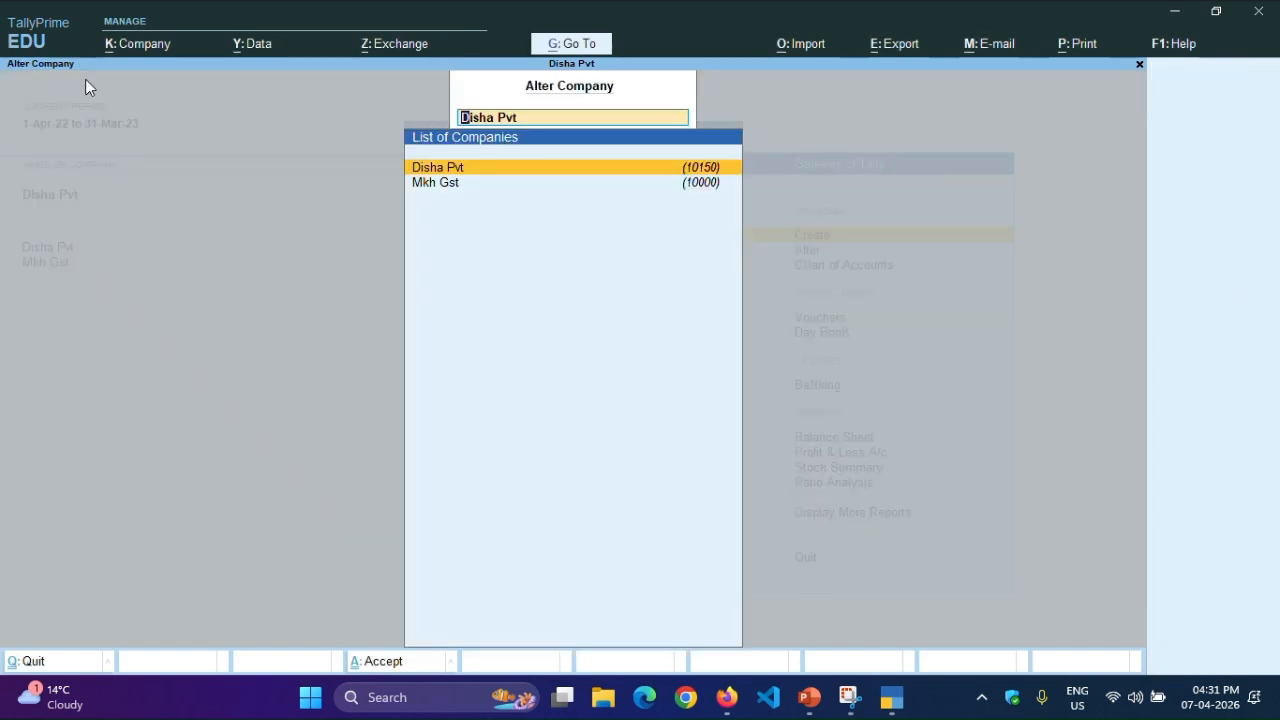
pyautogui.press('BackSpace')
pyautogui.press('Escape')
pyautogui.press('Escape')
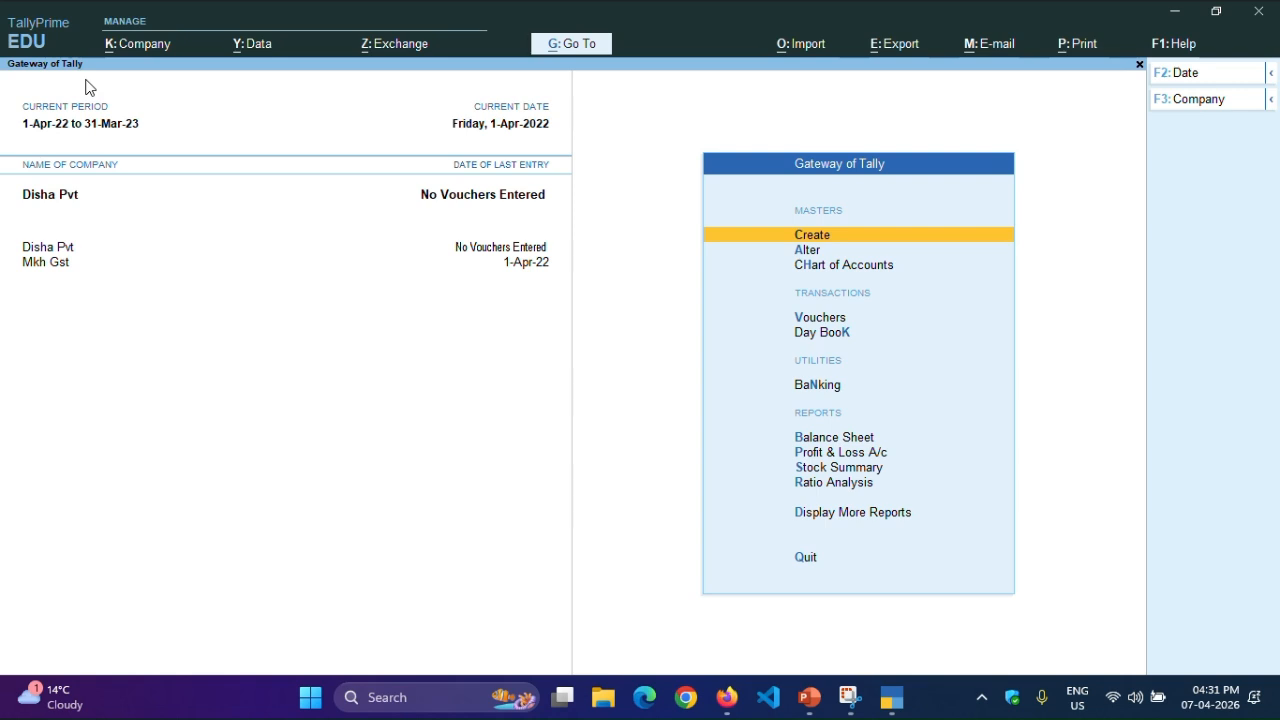
# - Review the accounting and inventory features of Disha Pvt, and leave them without making changes
pyautogui.press('F11')
pyautogui.press('Down')
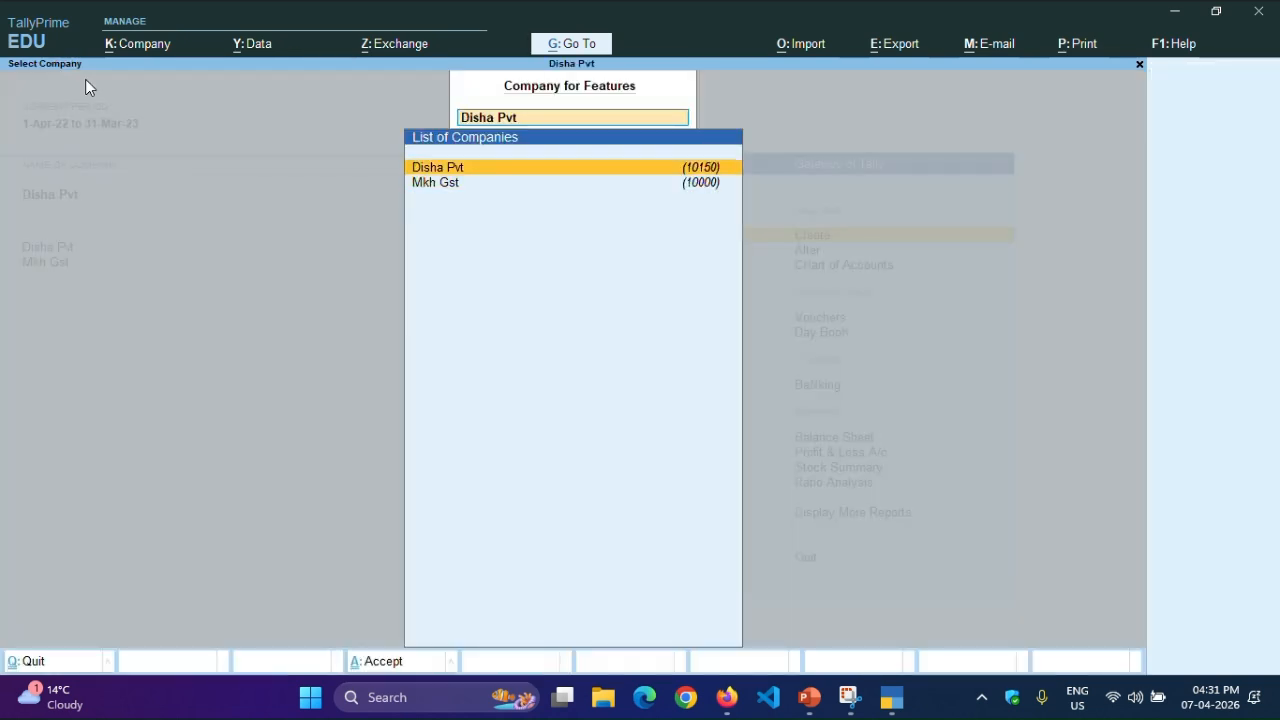
pyautogui.press('Up')
pyautogui.press('Return')
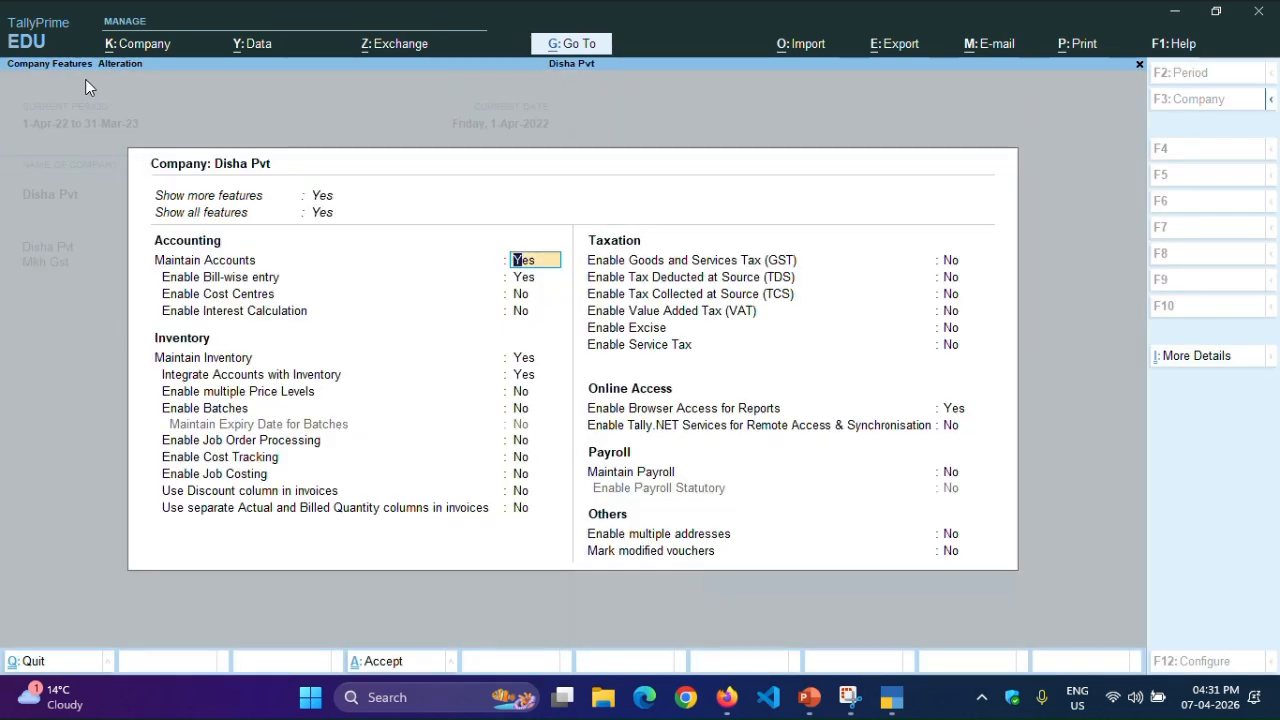
pyautogui.press('Return')
pyautogui.press('Return')
pyautogui.press('Return')
pyautogui.press('Return')
pyautogui.press('Return')
pyautogui.press('Return')
pyautogui.press('Return')
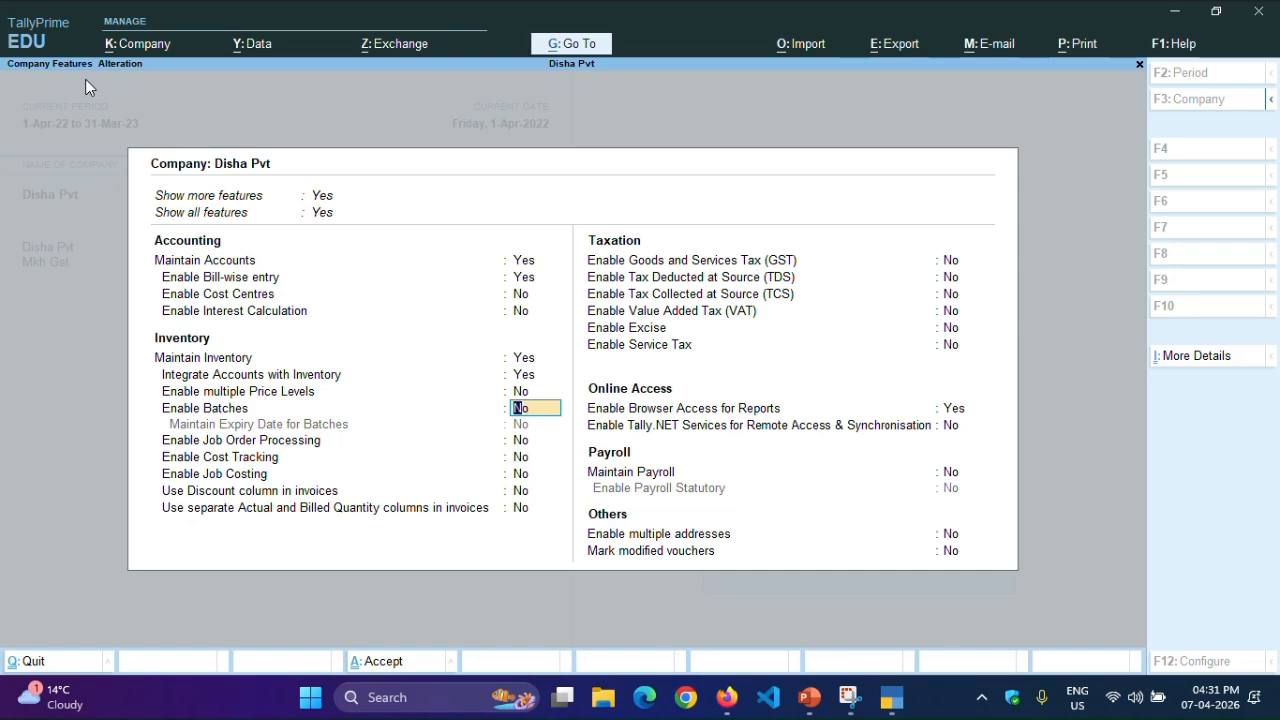
pyautogui.press('Escape')
pyautogui.press('Return')
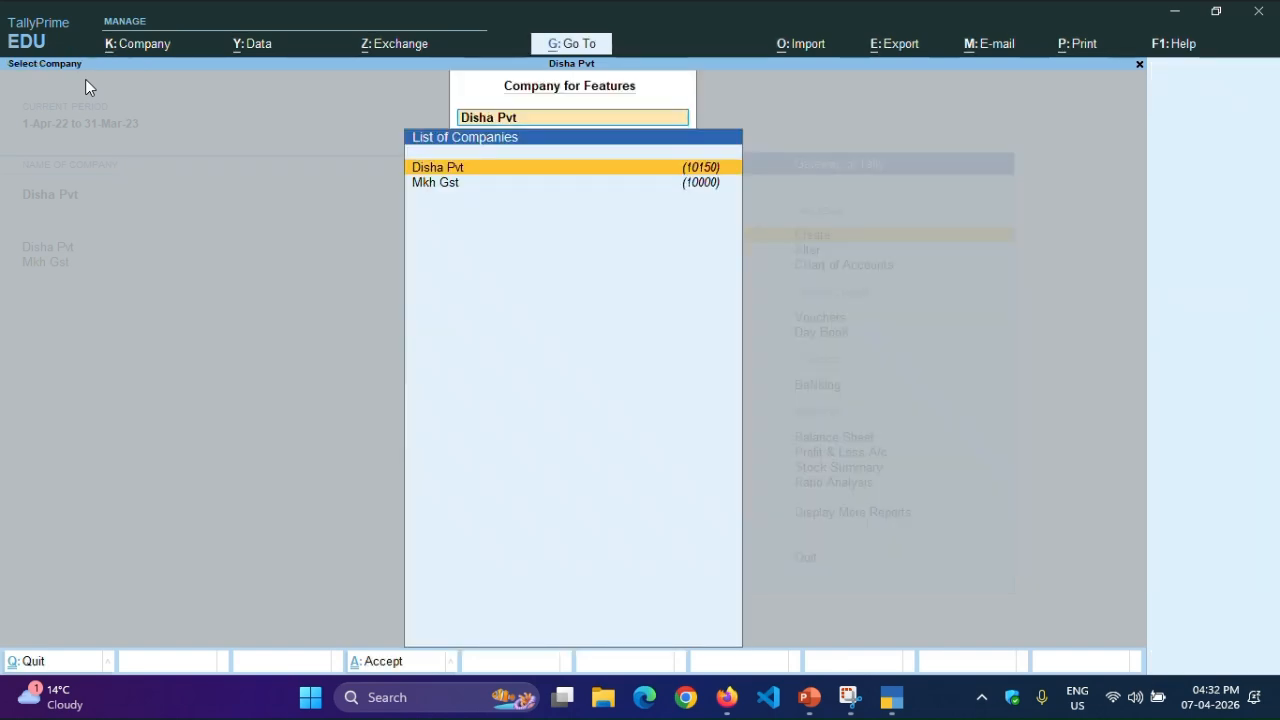
pyautogui.press('Escape')
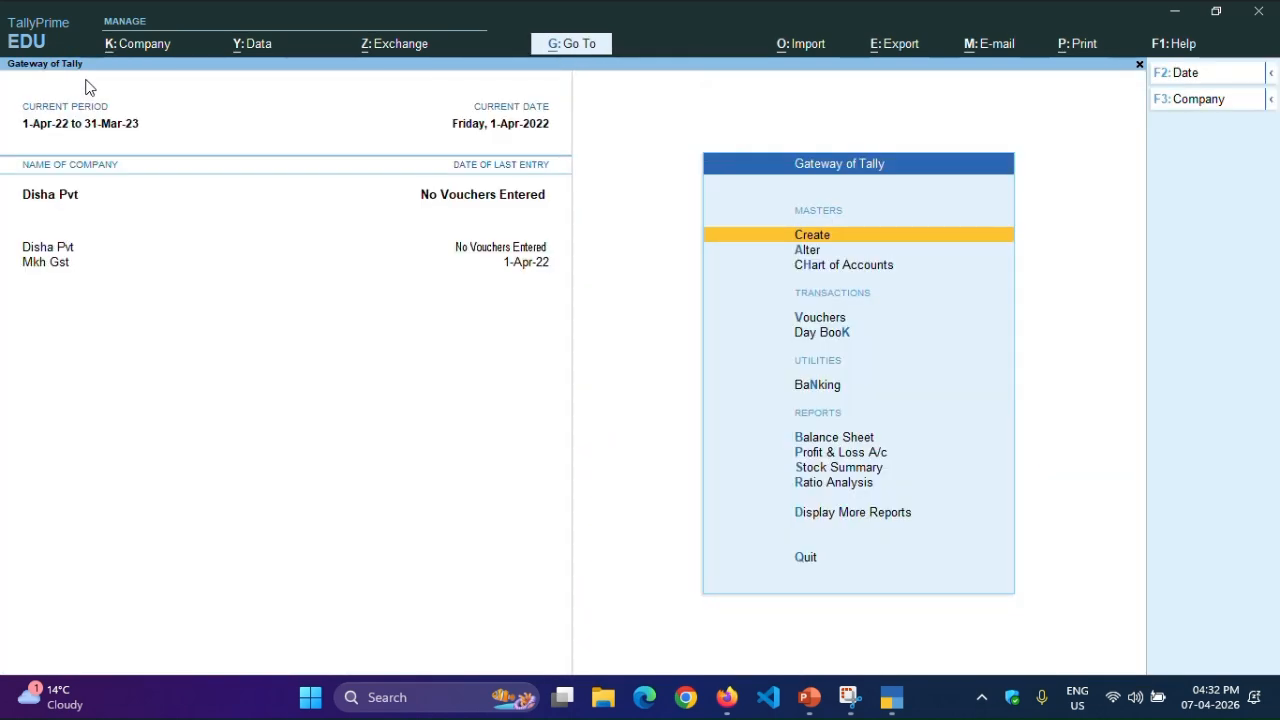
pyautogui.click(1214, 104)
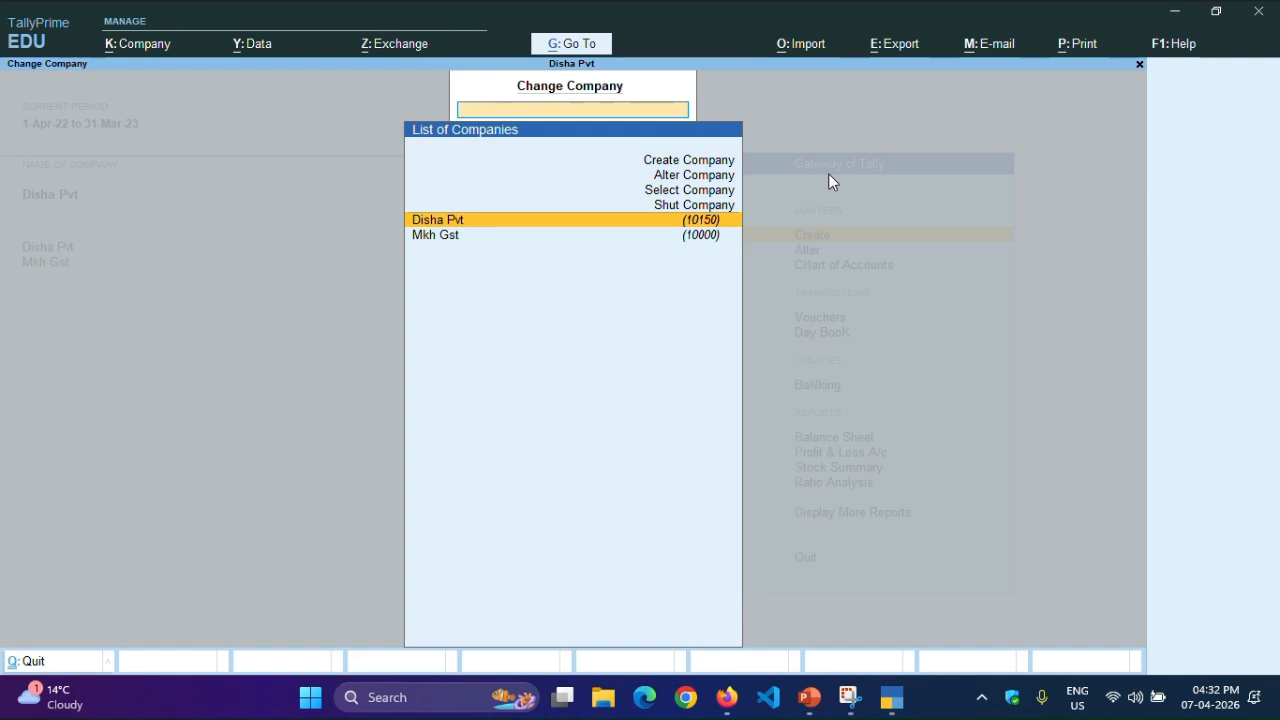
pyautogui.press('Escape')
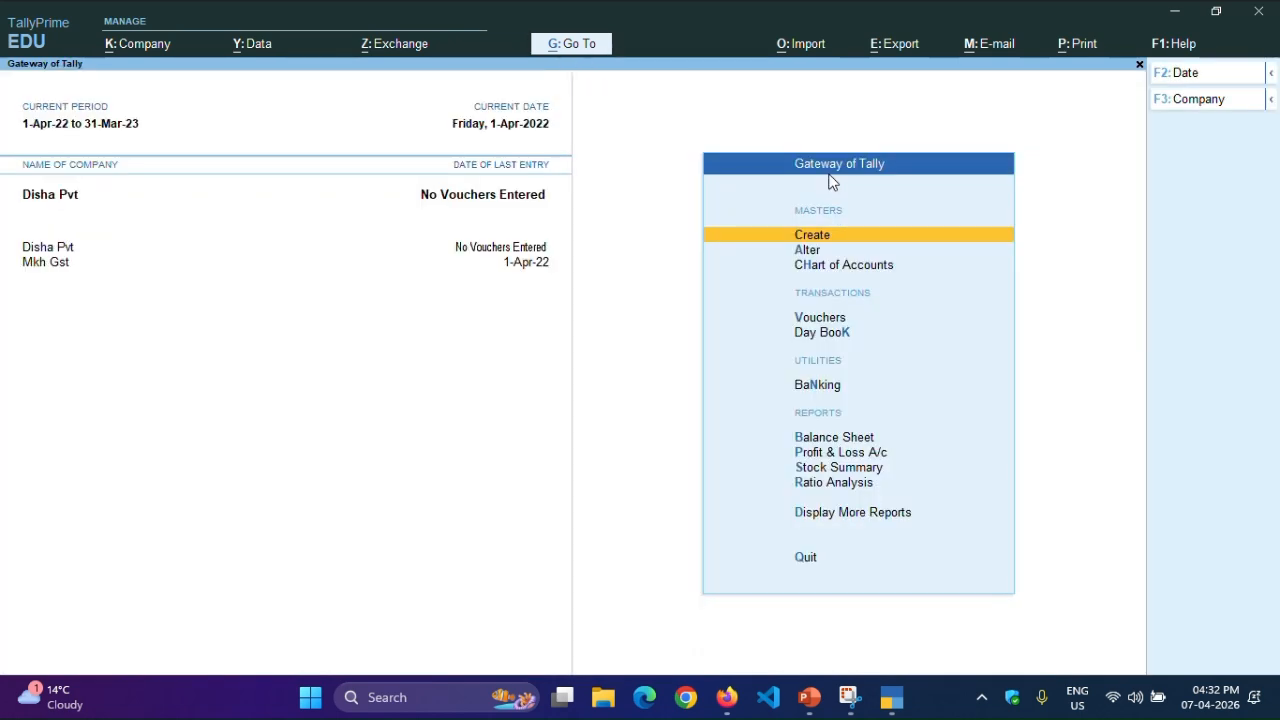